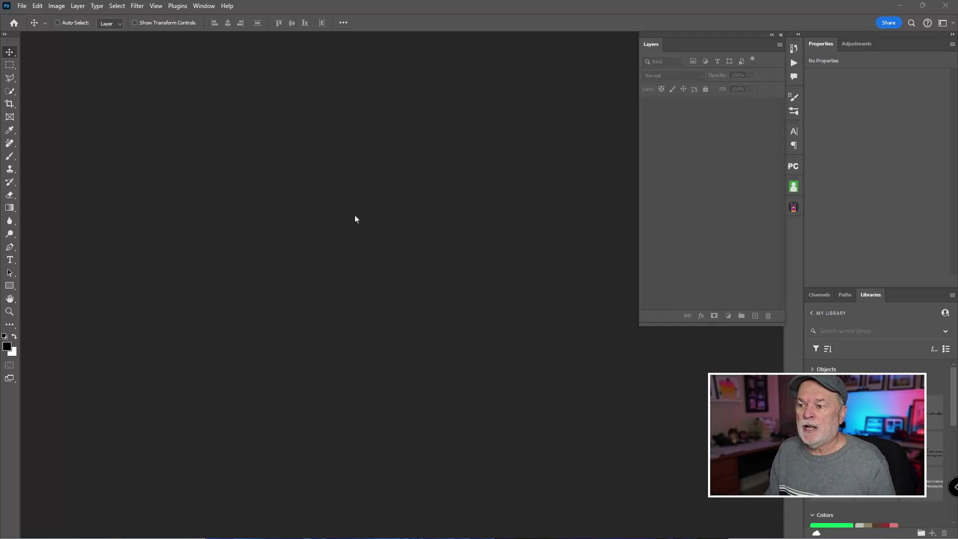
Open ancient-kitchen.jpg from the Sample Image folder.
key("ctrl+o")
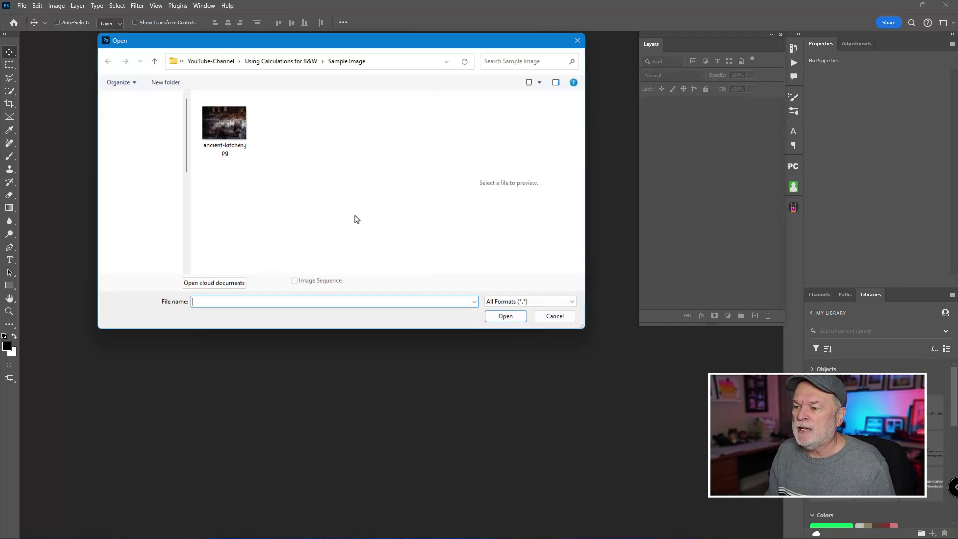
left_click(244, 155)
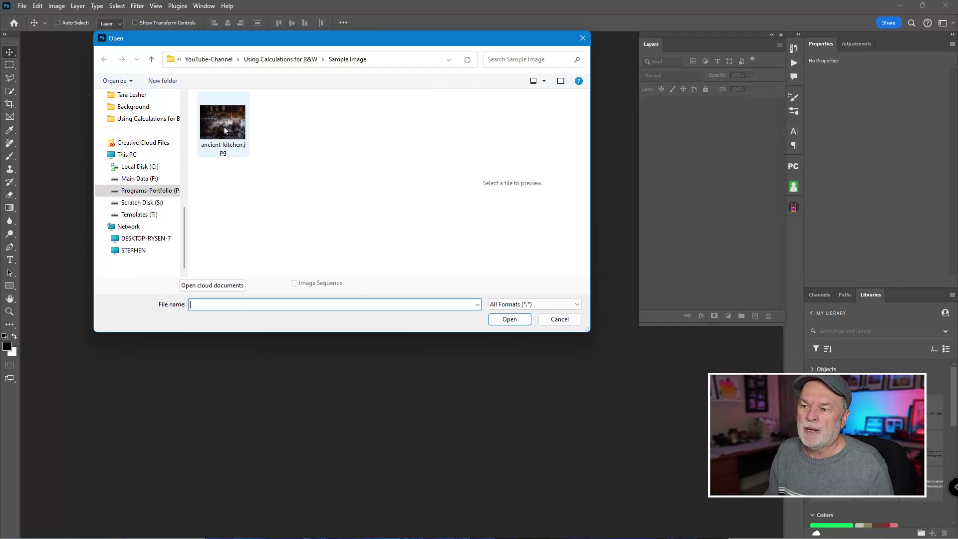
left_click(509, 320)
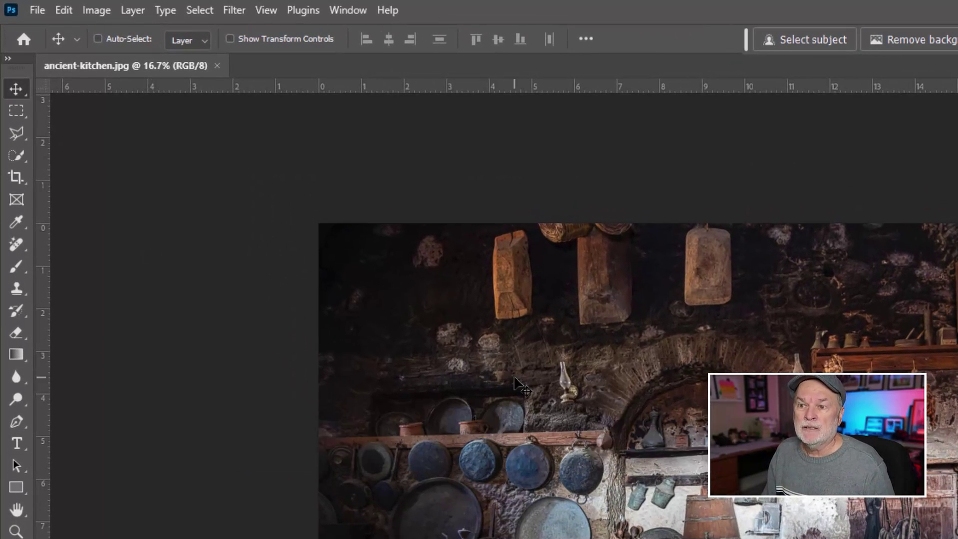
Open Image > Calculations, shift the dialog left and keep Multiply as the blending mode.
left_click(96, 11)
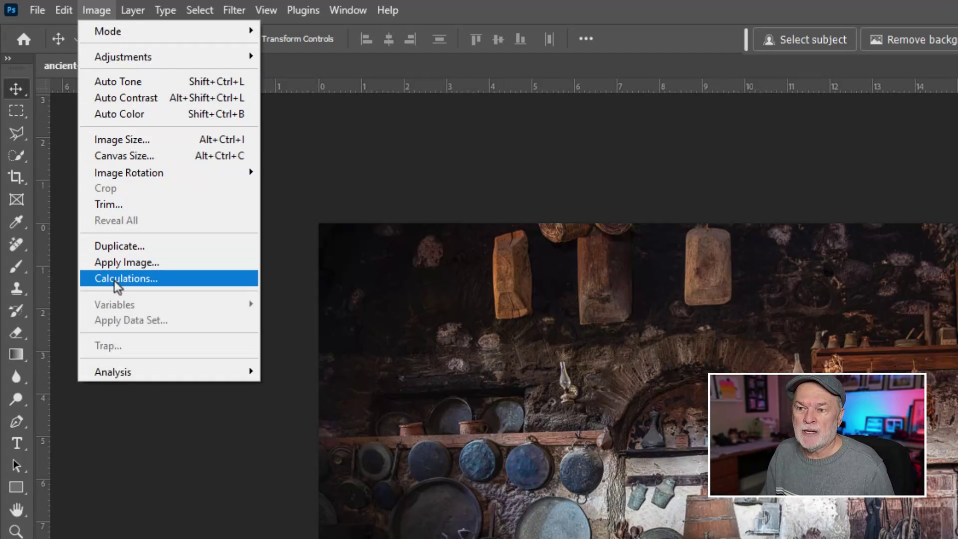
left_click(172, 280)
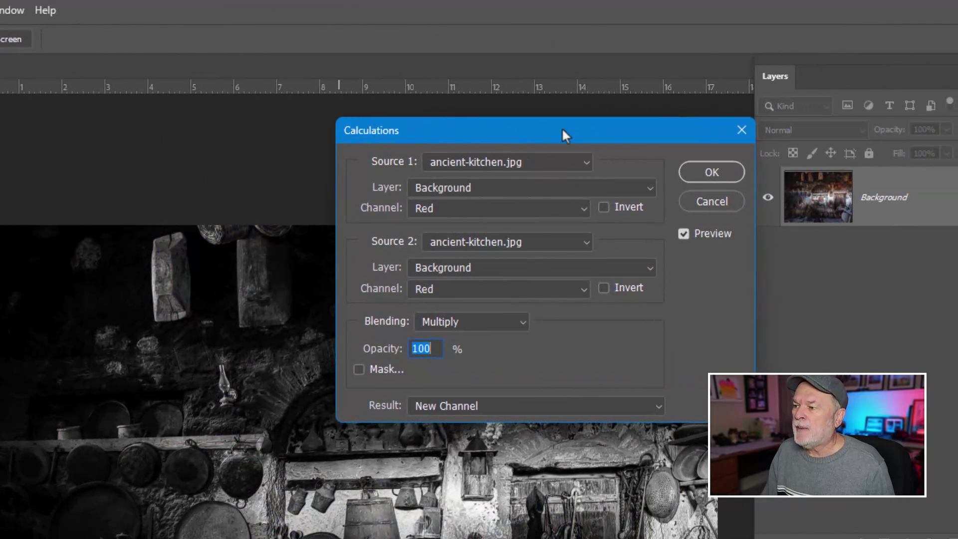
left_click_drag(562, 127, 535, 125)
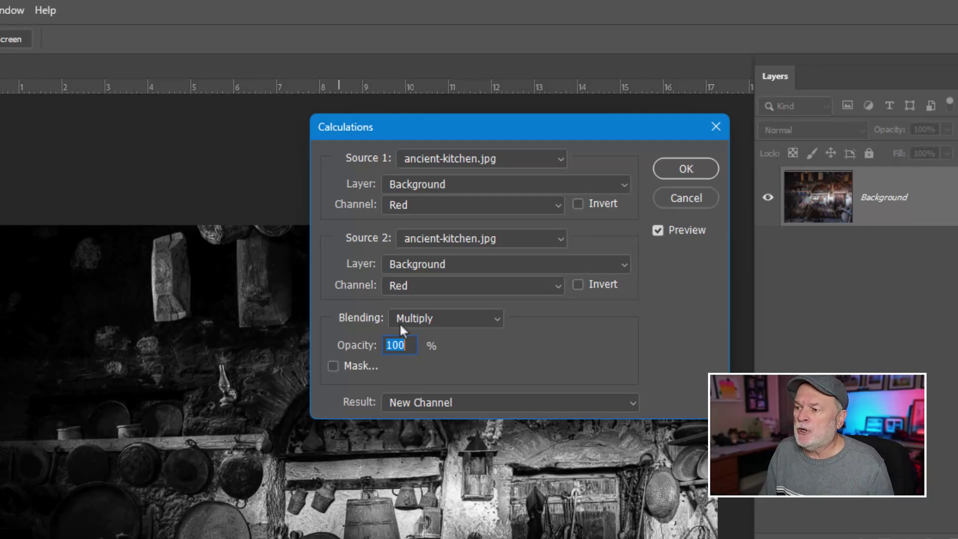
left_click(424, 323)
left_click(425, 320)
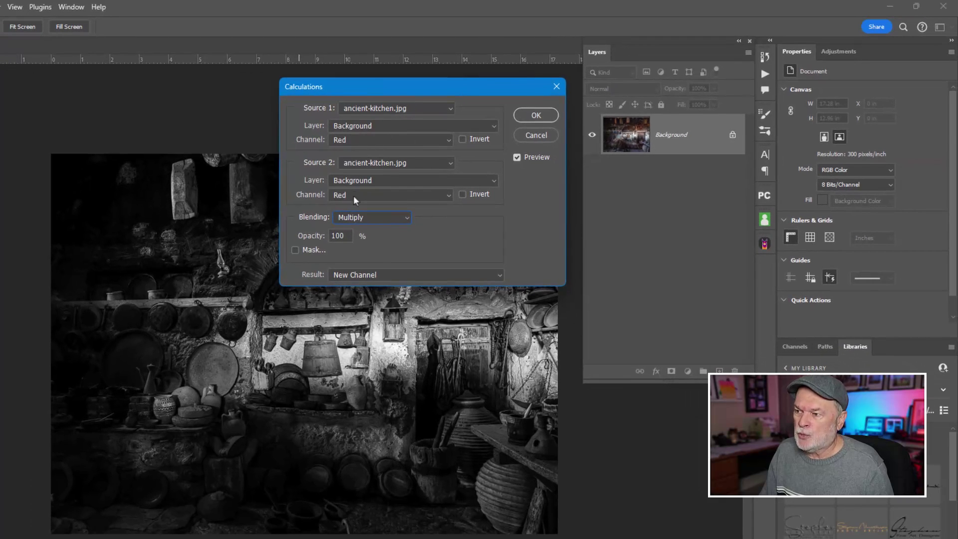
Preview Green and Blue as Source 1 and Green as Source 2 to compare results.
left_click(356, 140)
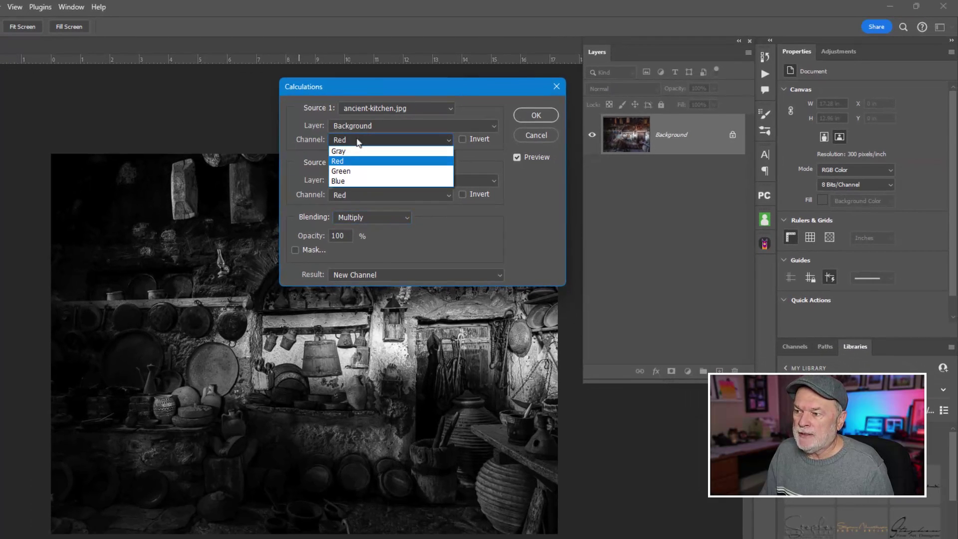
left_click(350, 171)
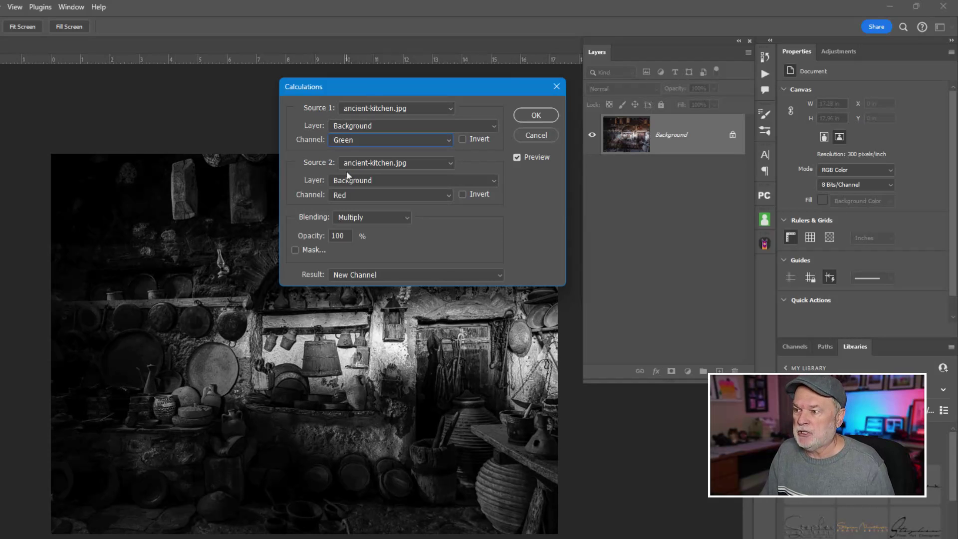
left_click(363, 144)
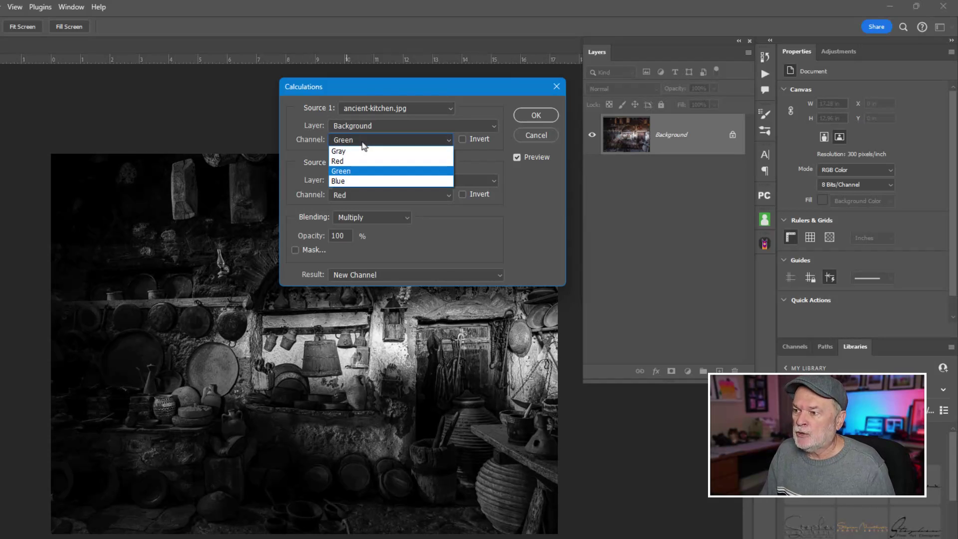
left_click(351, 181)
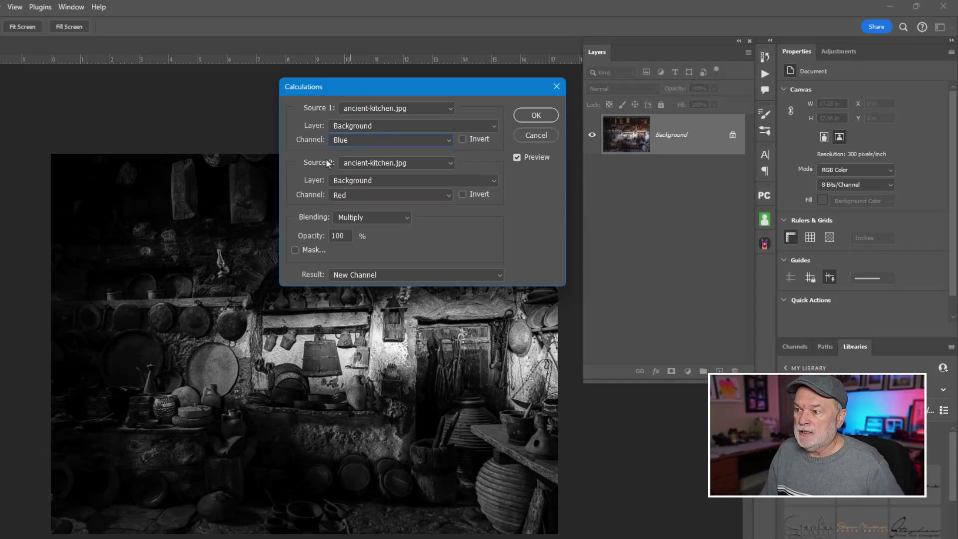
left_click(353, 197)
left_click(352, 227)
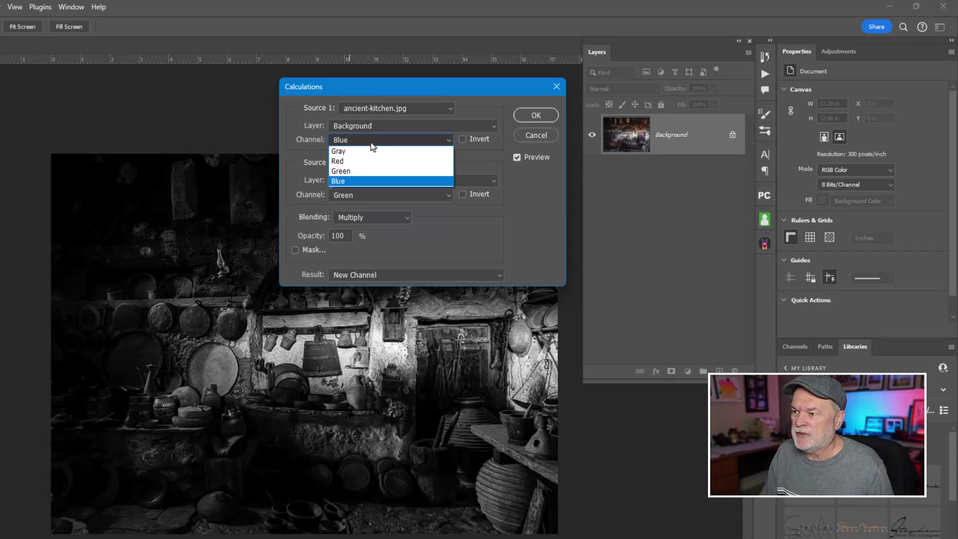
Set both sources to the Red channel and send the Multiply result to a New Document.
left_click(368, 161)
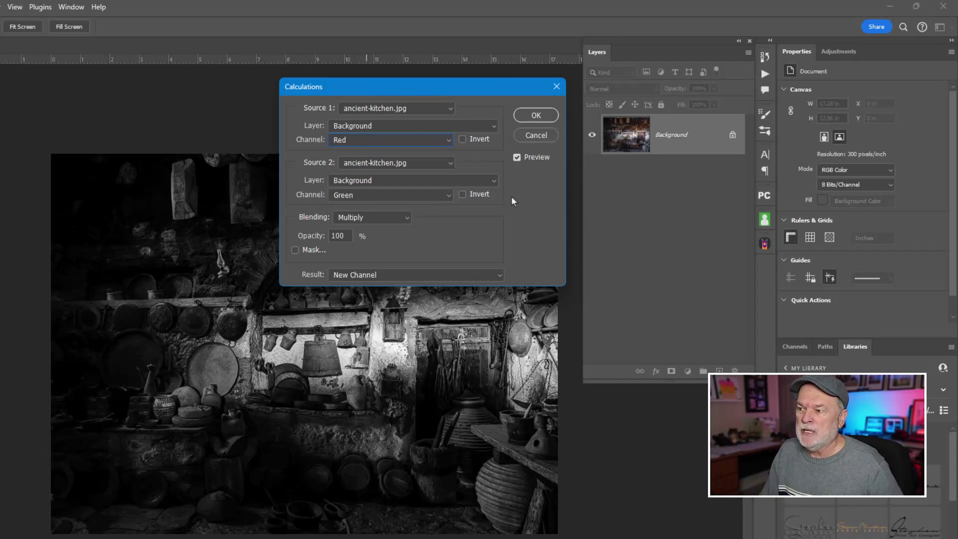
left_click(377, 195)
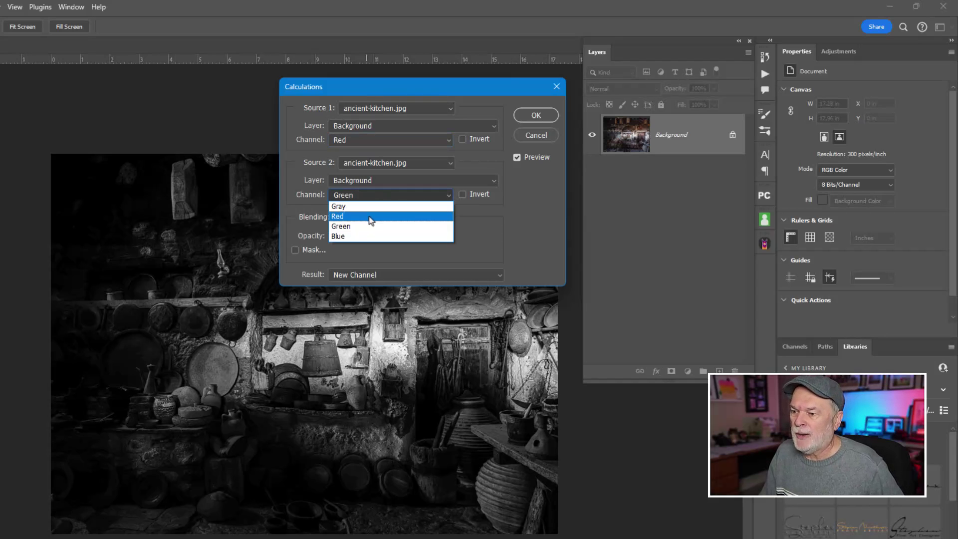
left_click(370, 217)
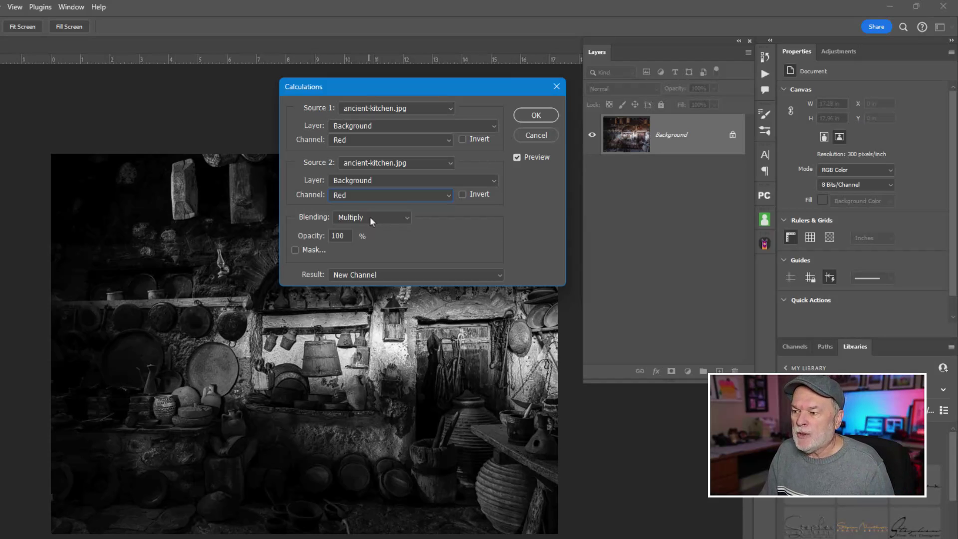
left_click(397, 275)
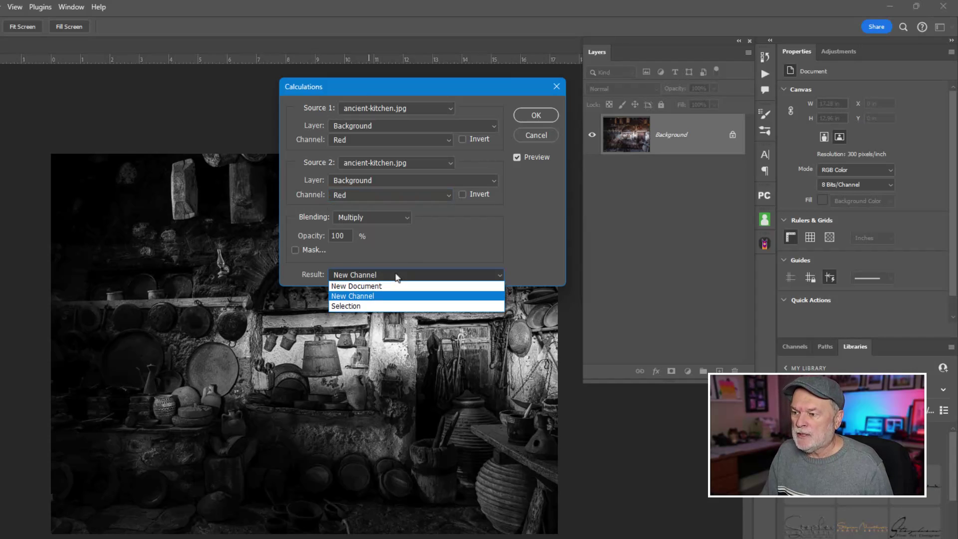
left_click(382, 287)
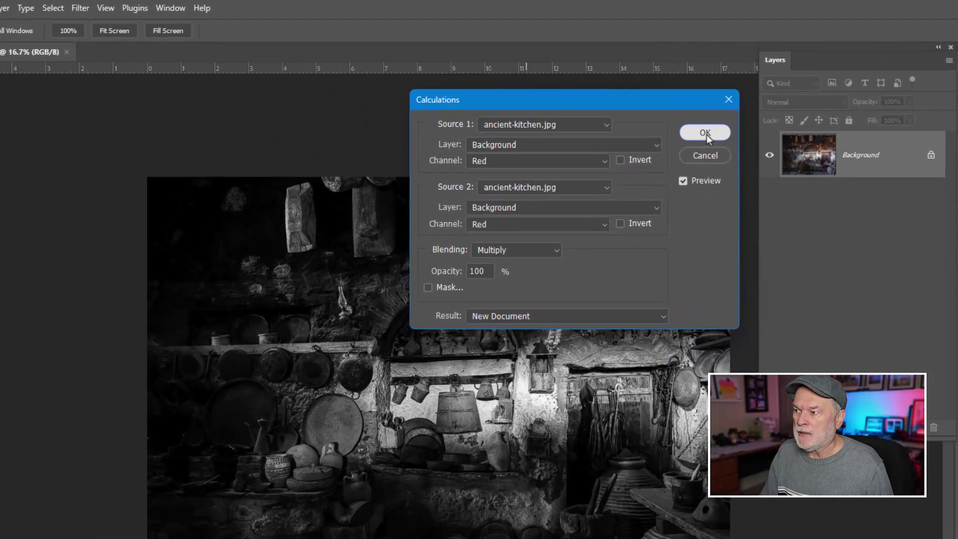
left_click(537, 118)
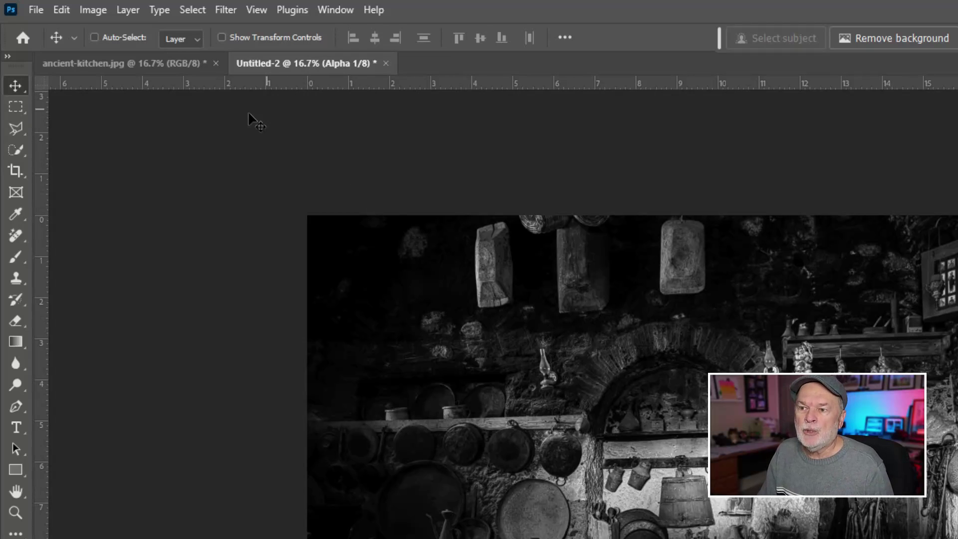
left_click(170, 62)
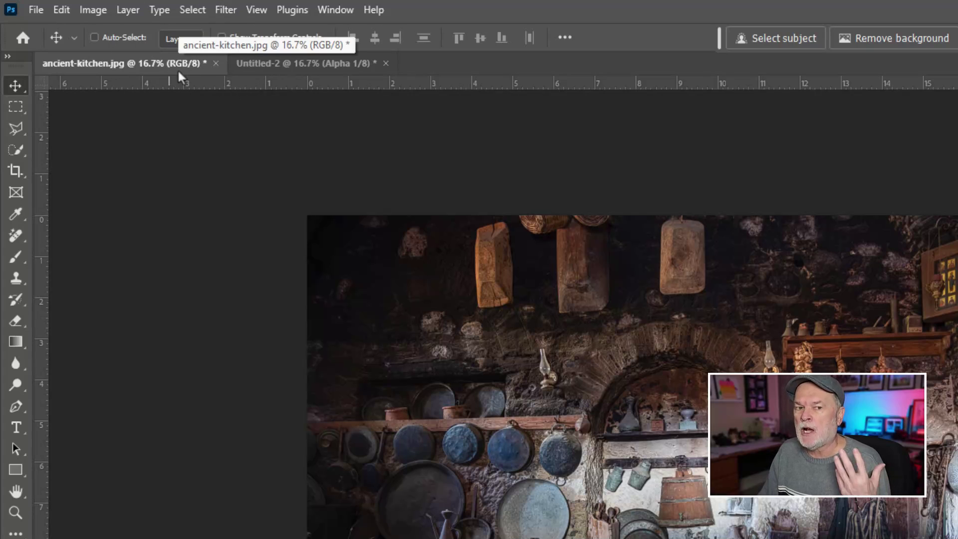
left_click(301, 66)
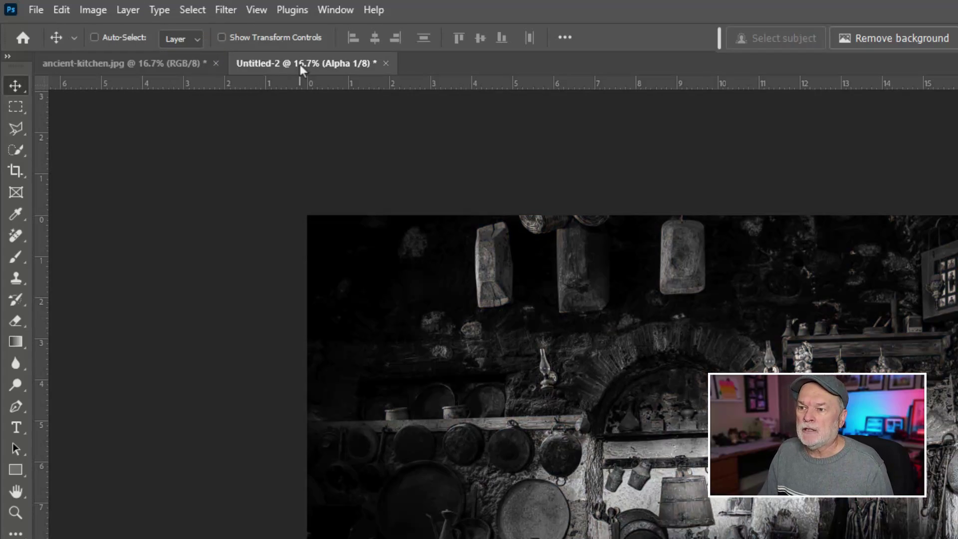
left_click(340, 73)
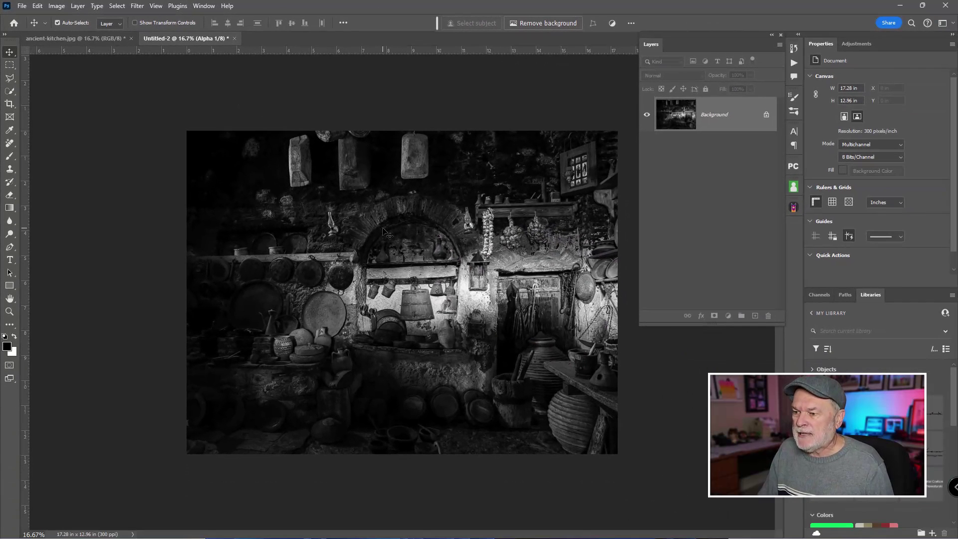
key("ctrl")
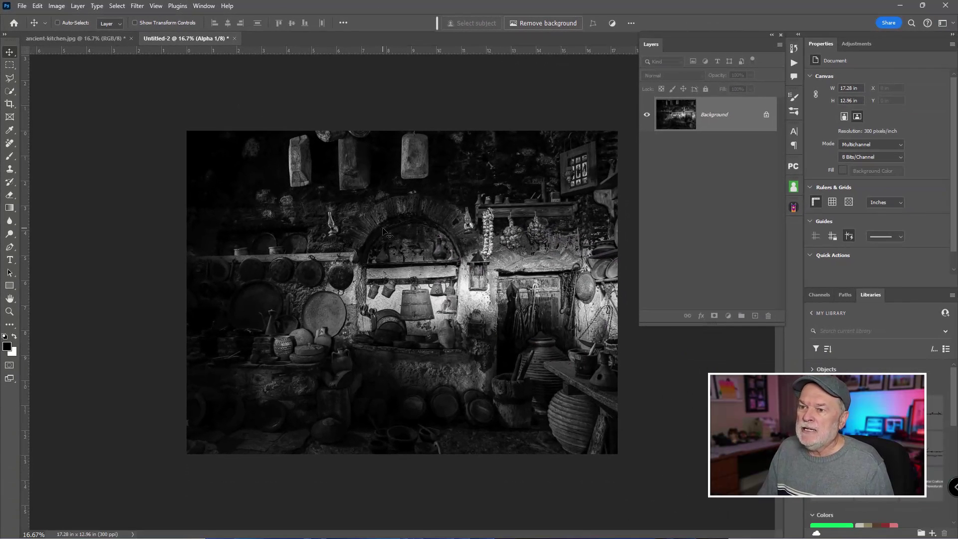
left_click(115, 38)
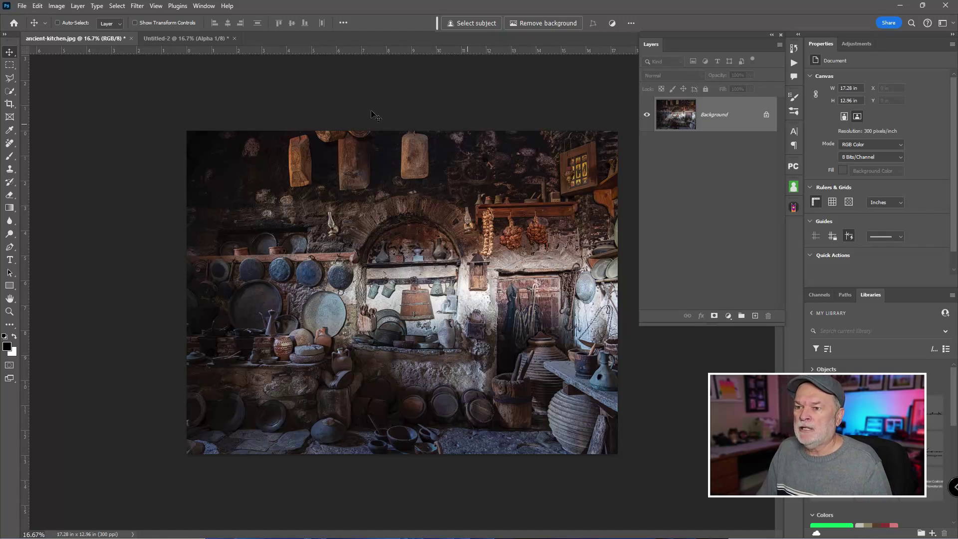
left_click(202, 43)
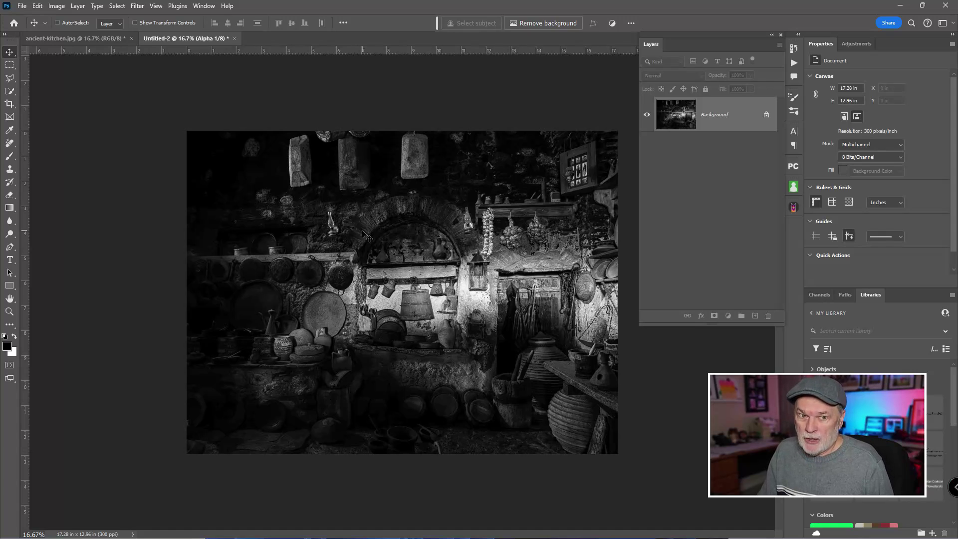
left_click_drag(366, 235, 468, 217)
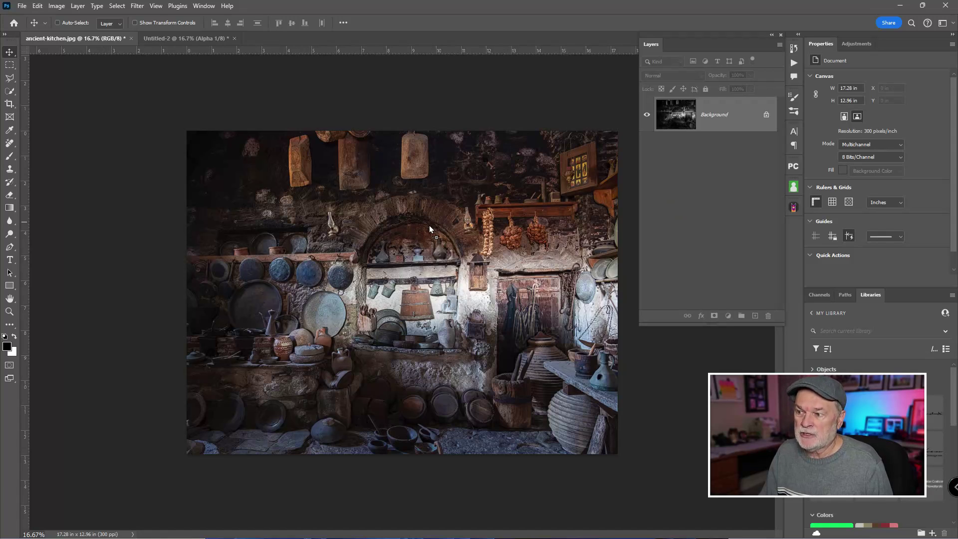
left_click_drag(429, 226, 430, 229)
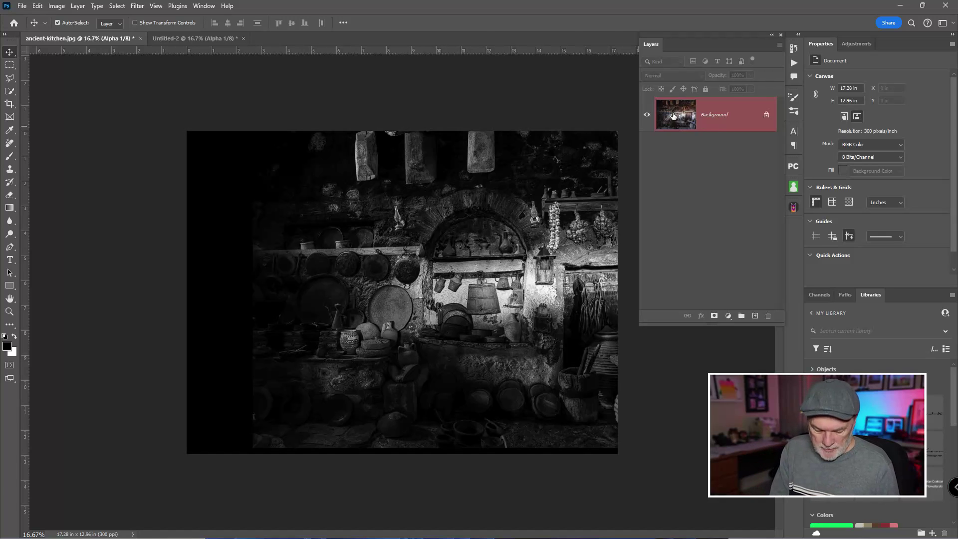
left_click(673, 116)
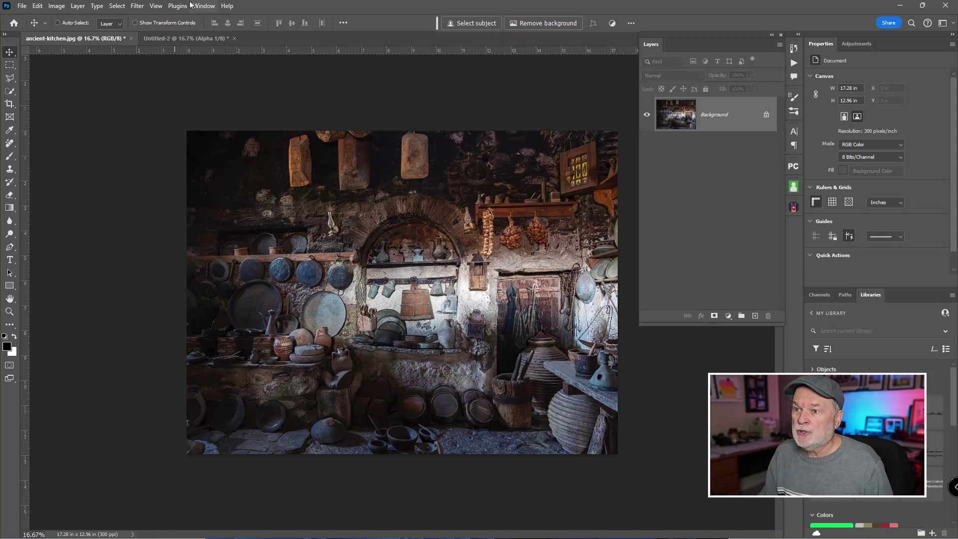
Switch to Untitled-2 and change its mode from Multichannel to Grayscale.
left_click(189, 38)
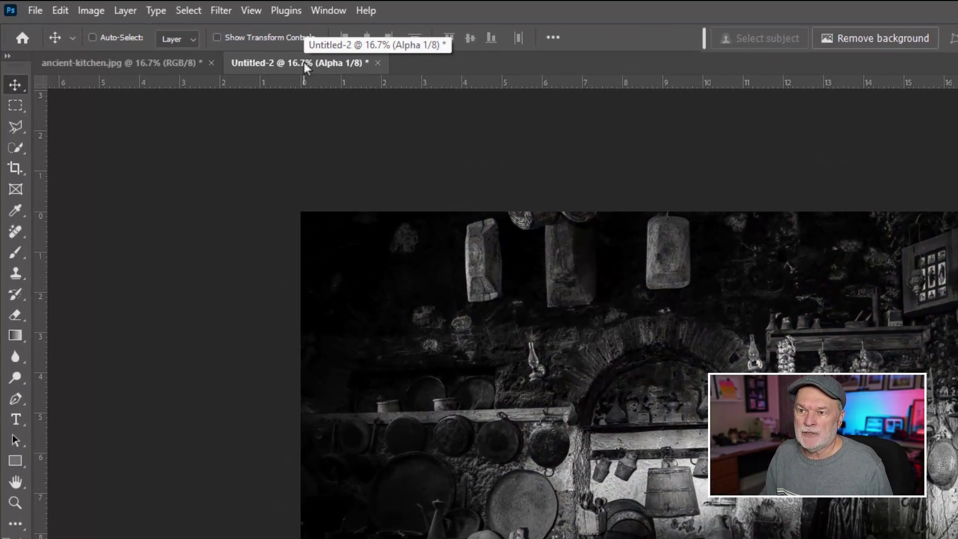
left_click(92, 11)
mouse_move(100, 34)
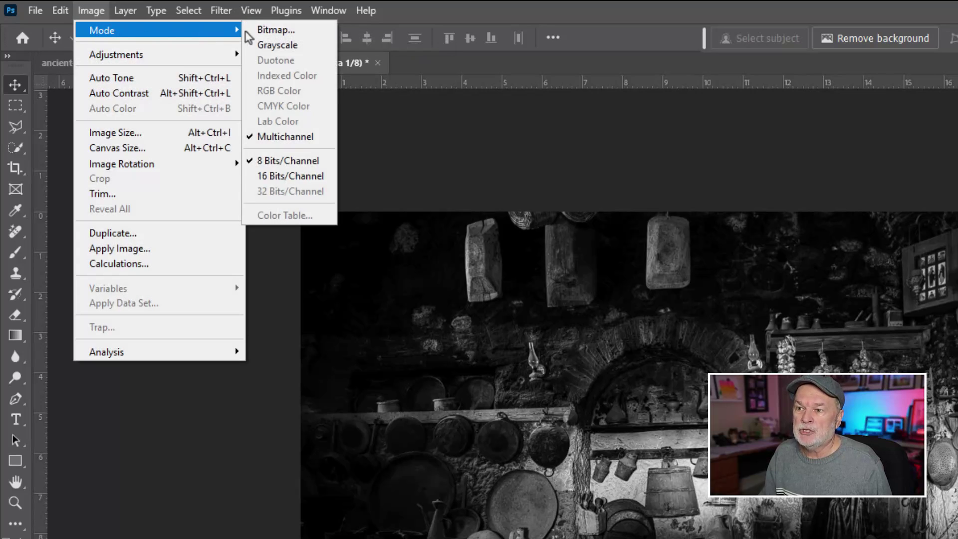
left_click(283, 46)
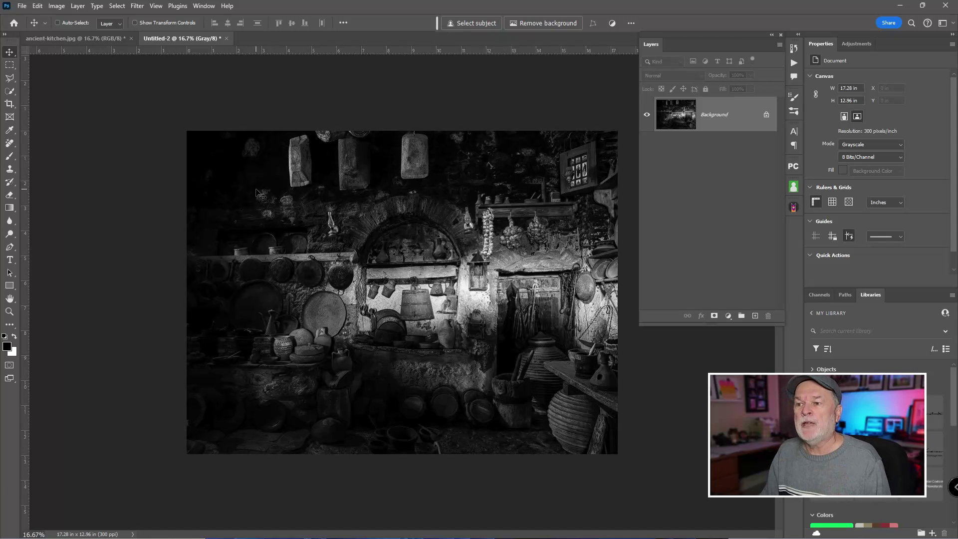
Run Calculations on ancient-kitchen.jpg blending Red and Green with Lighten into a new document.
left_click(89, 42)
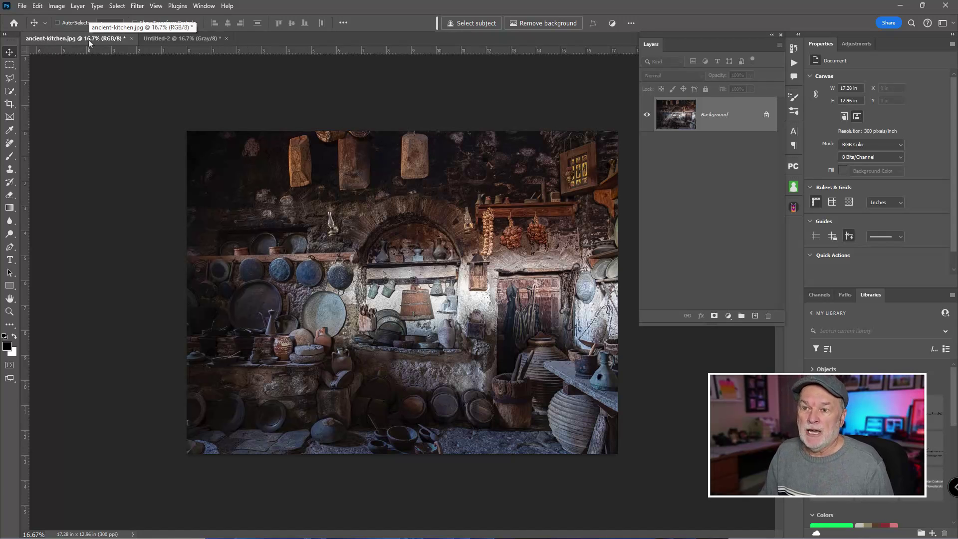
left_click(62, 9)
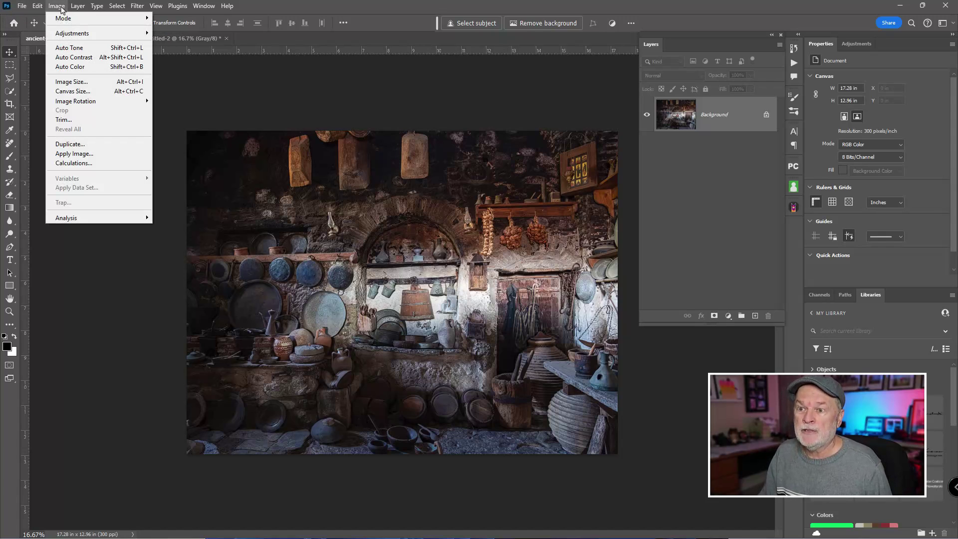
left_click(74, 164)
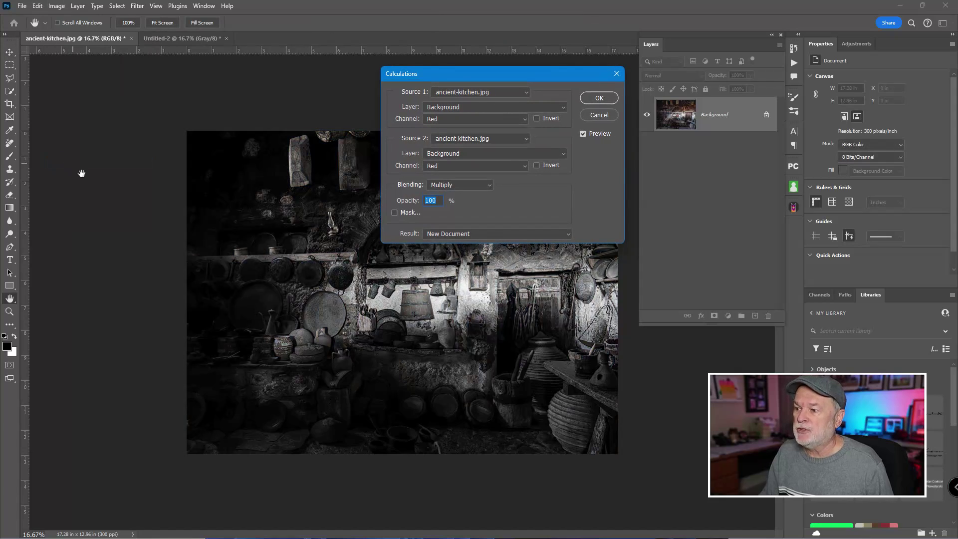
left_click(490, 186)
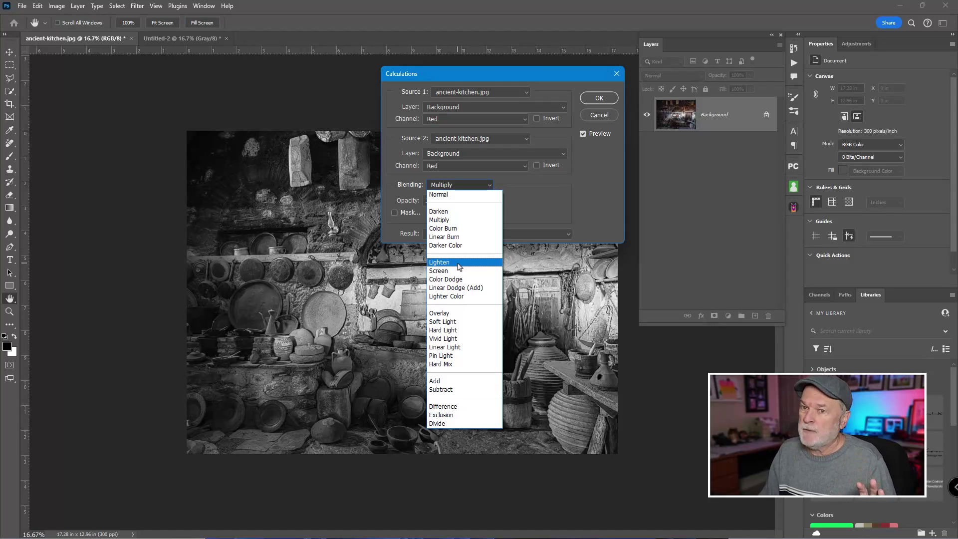
left_click(459, 263)
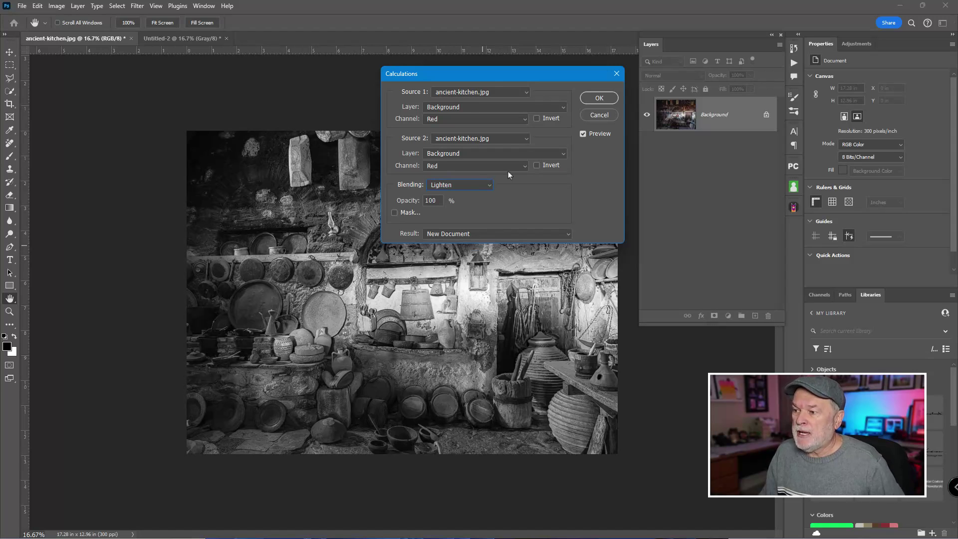
left_click(489, 167)
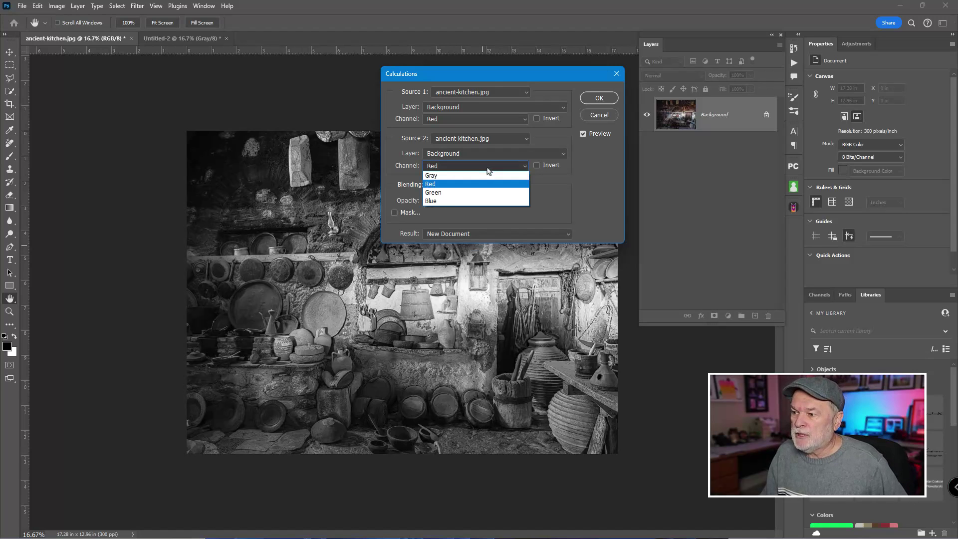
left_click(471, 193)
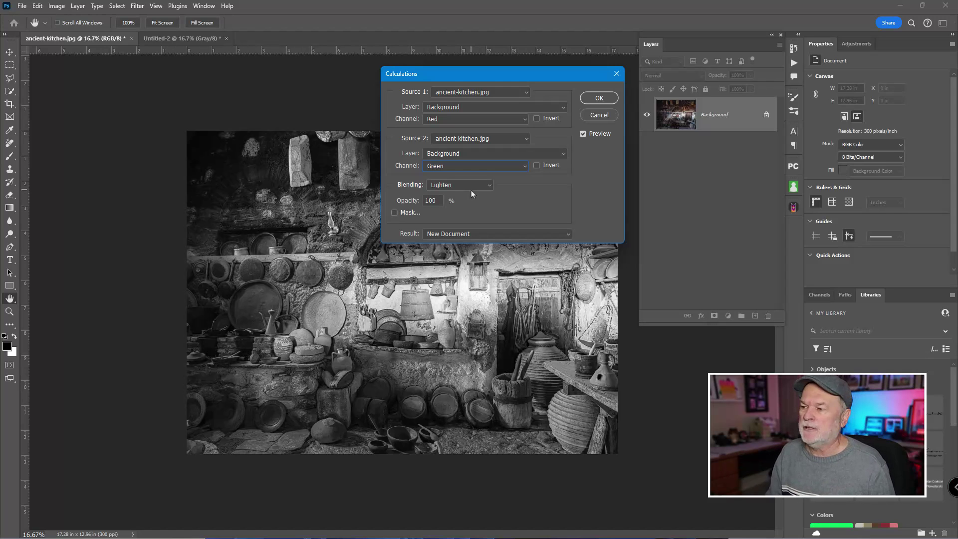
left_click(599, 98)
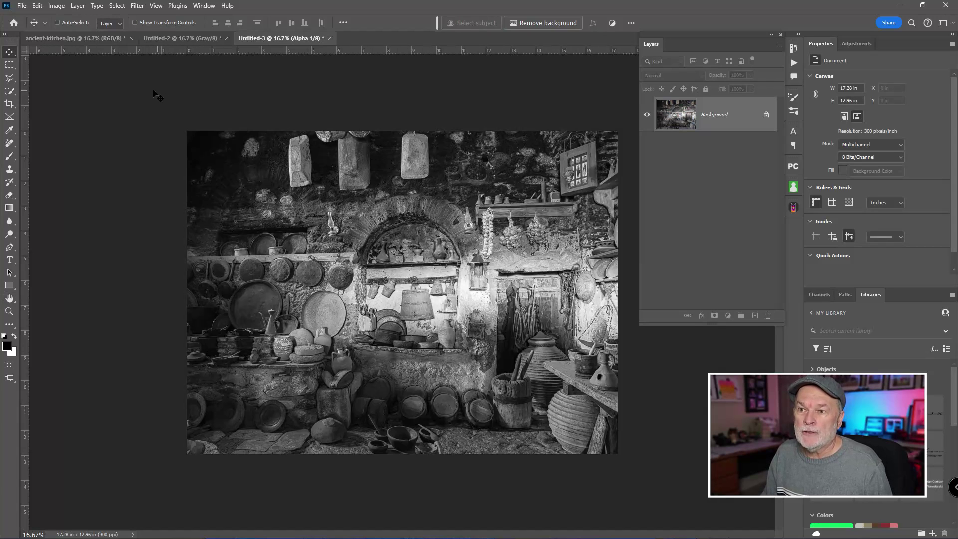
Convert the new Untitled-3 result to Grayscale, then return to Untitled-2.
left_click(56, 6)
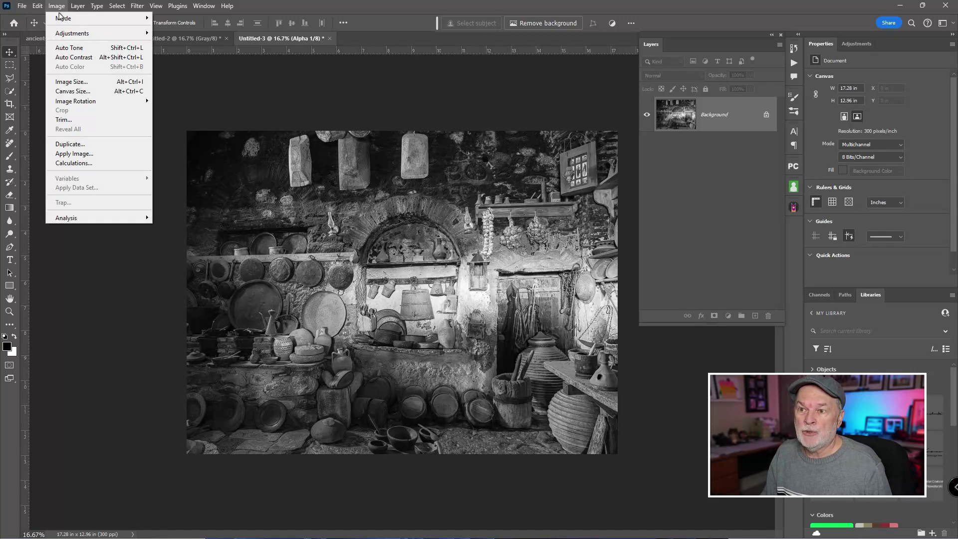
mouse_move(103, 23)
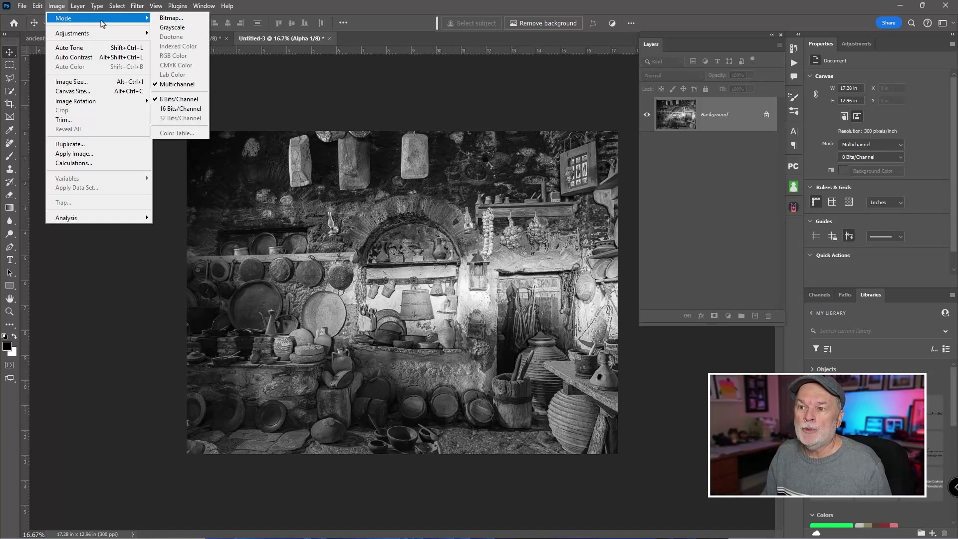
left_click(174, 28)
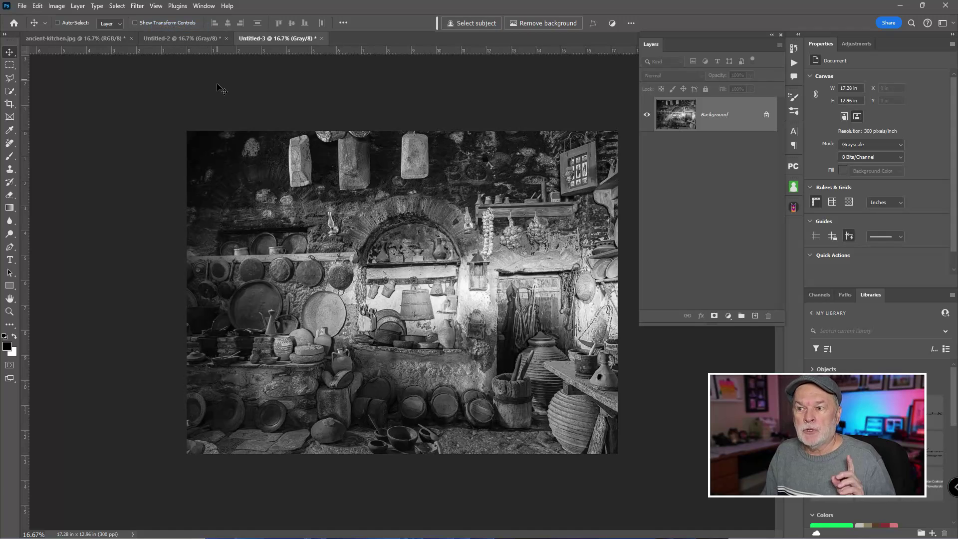
left_click(190, 38)
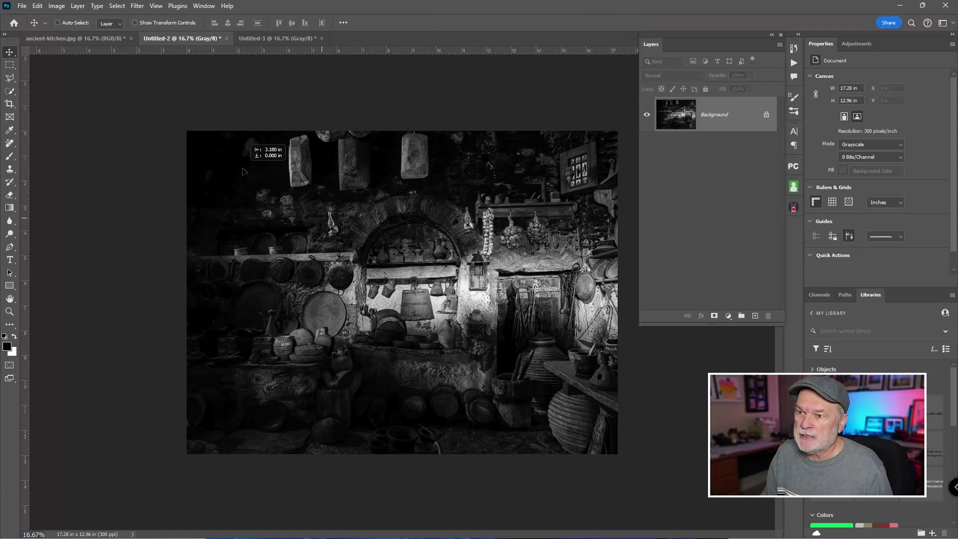
Paste the dark greyscale image into ancient-kitchen.jpg as Layer 1 and turn off Auto-Select.
left_click(118, 40)
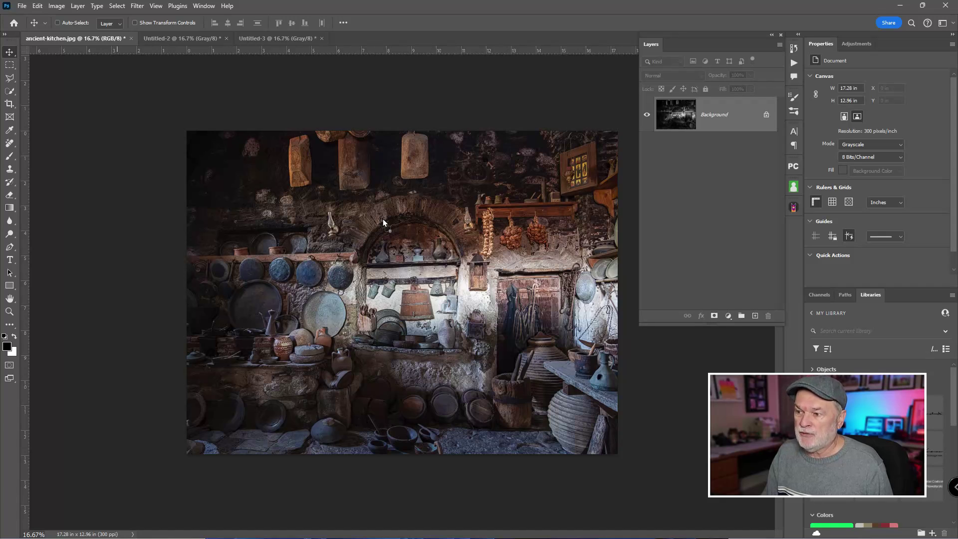
key("ctrl+v")
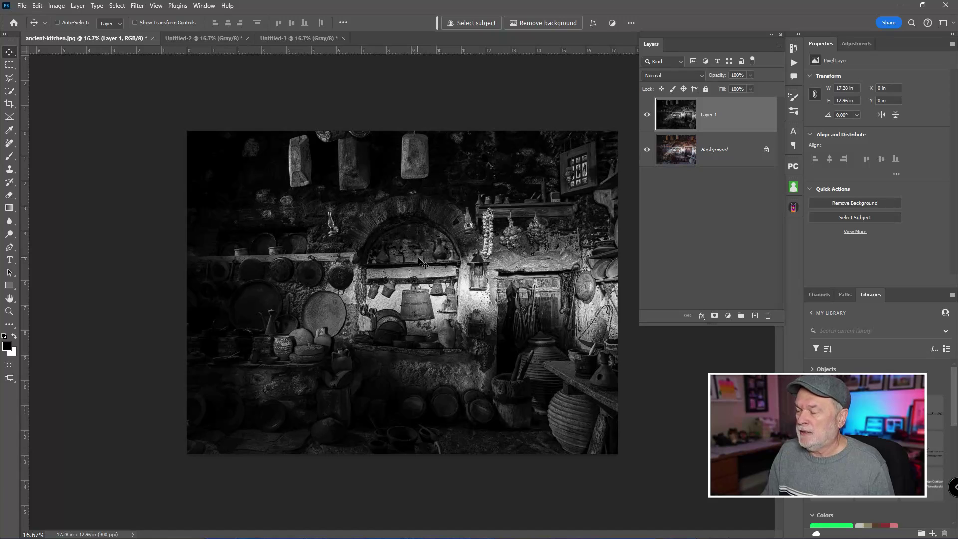
key("ctrl")
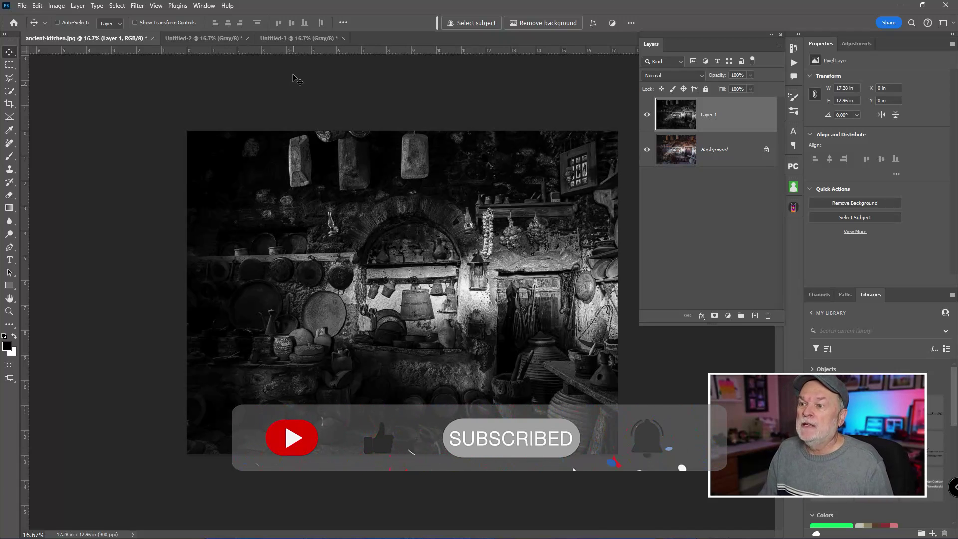
Drag the brighter Untitled-3 image into ancient-kitchen.jpg as Layer 2, then toggle its visibility to compare.
left_click(294, 42)
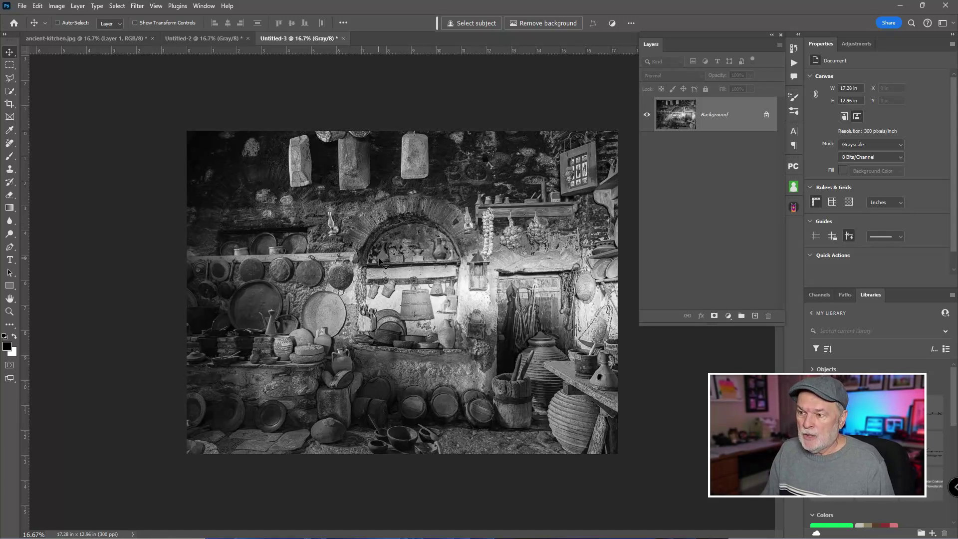
left_click_drag(297, 233, 119, 41)
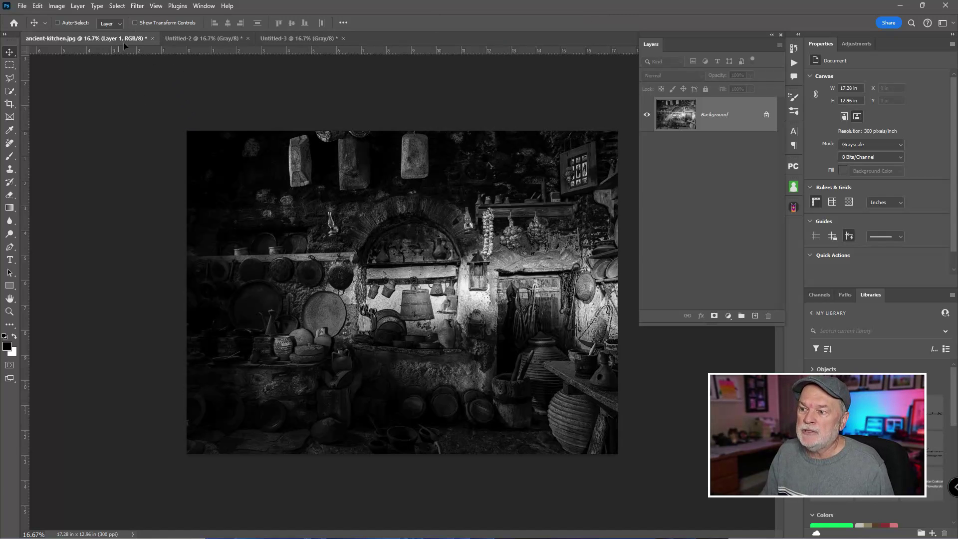
left_click_drag(423, 247, 423, 247)
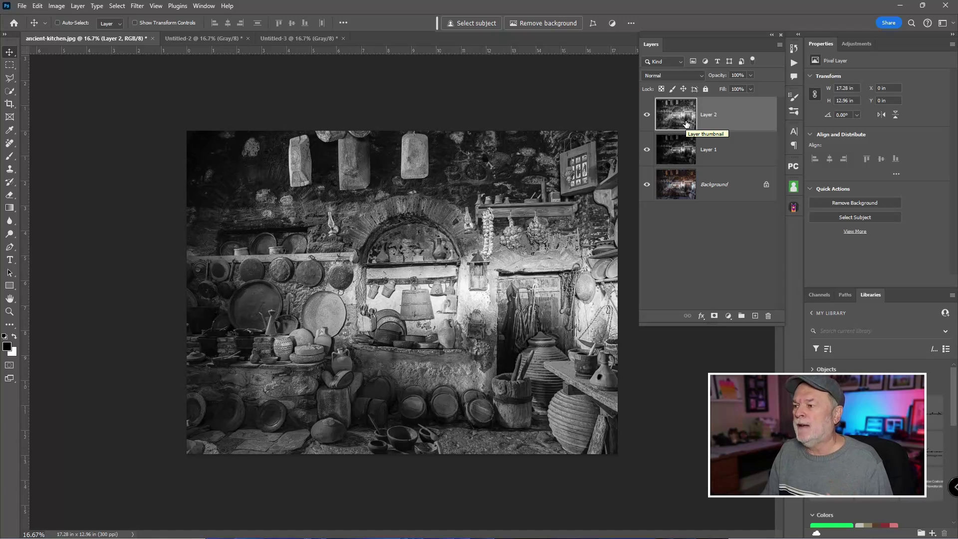
left_click(646, 115)
left_click(646, 115)
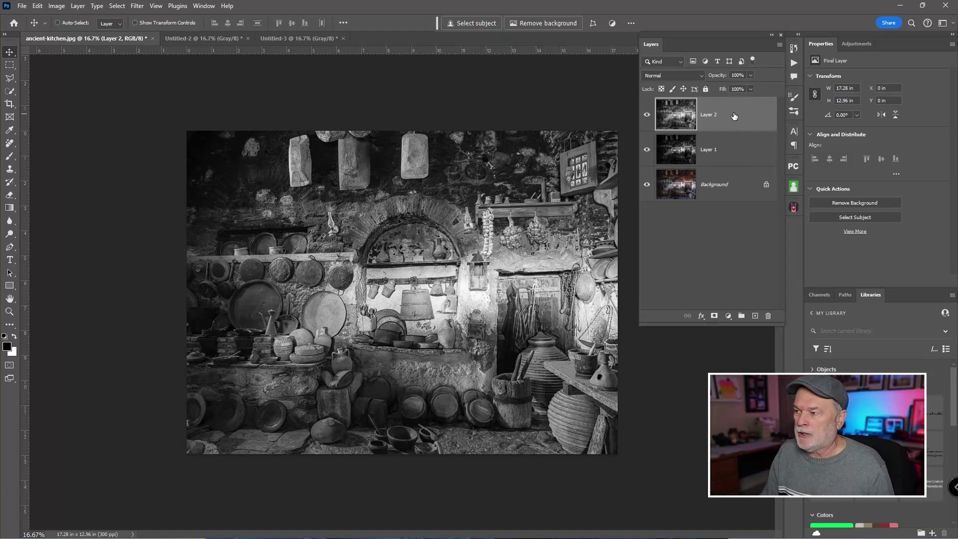
In Layer 2's Blending Options, split the Underlying Layer Blend If sliders to 0/30 and 172/255.
double_click(733, 116)
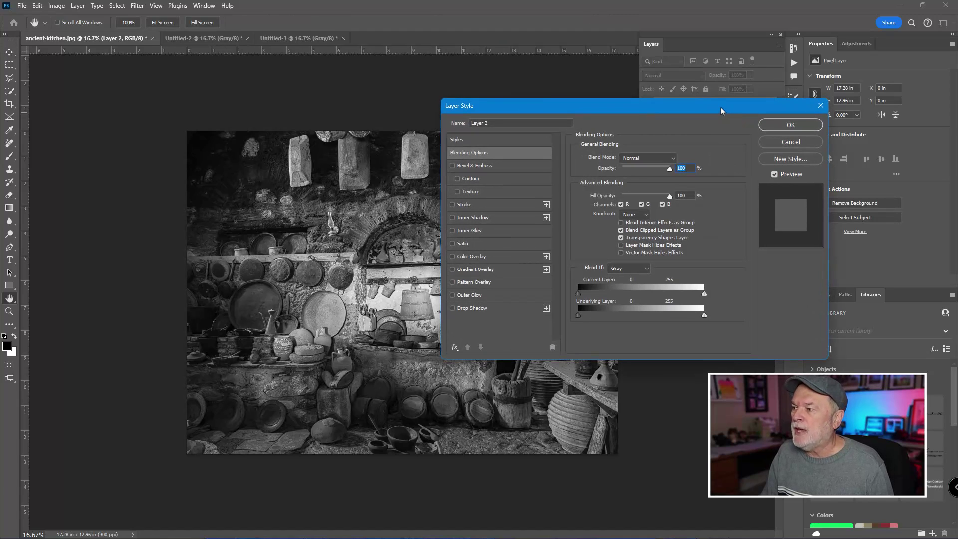
left_click_drag(720, 107, 652, 167)
left_click_drag(591, 161, 598, 76)
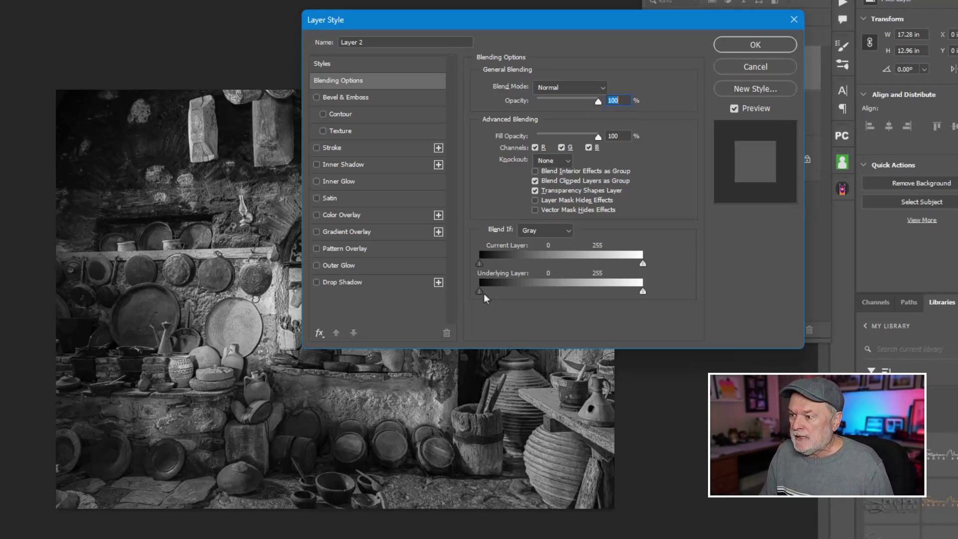
key("alt")
left_click_drag(482, 294, 494, 294)
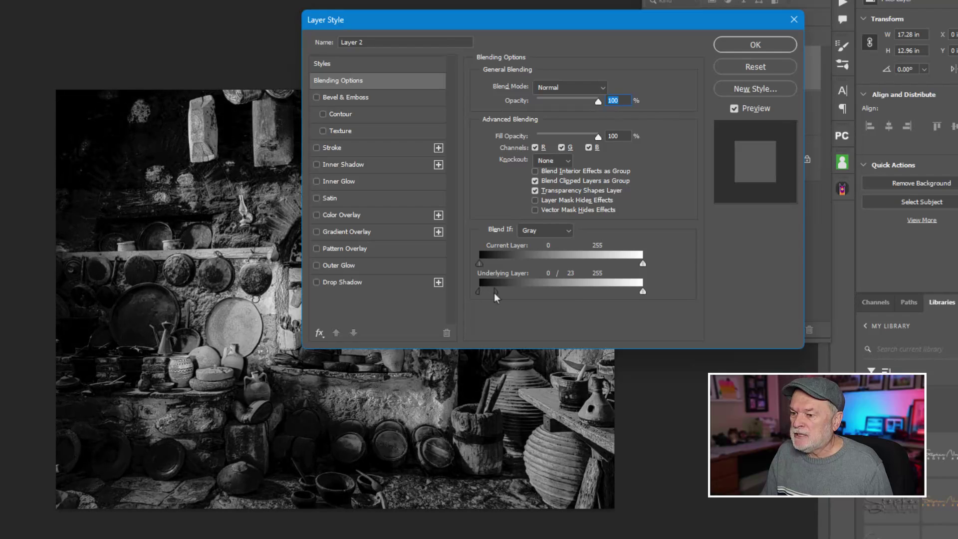
left_click_drag(642, 294, 627, 295)
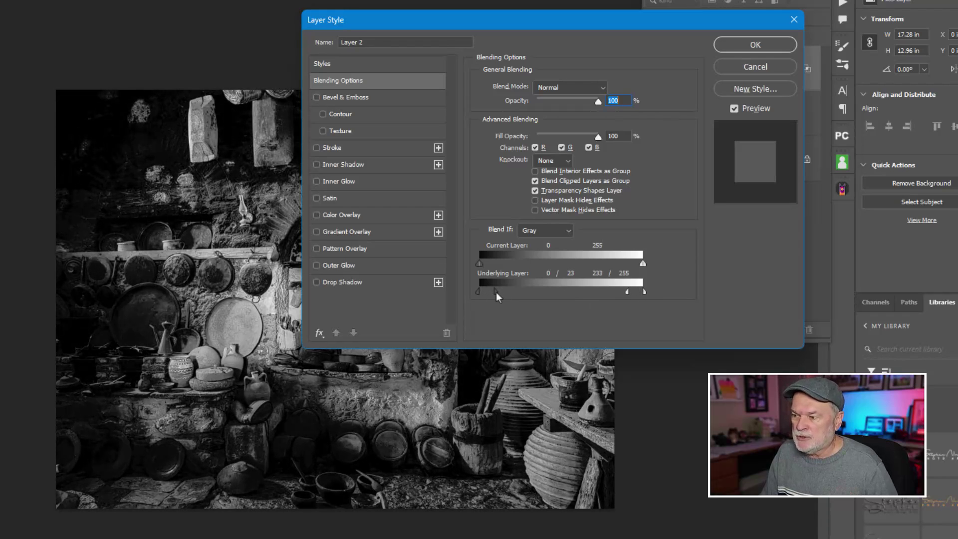
mouse_move(497, 295)
left_mouse_down()
mouse_move(522, 295)
mouse_move(501, 296)
left_mouse_up()
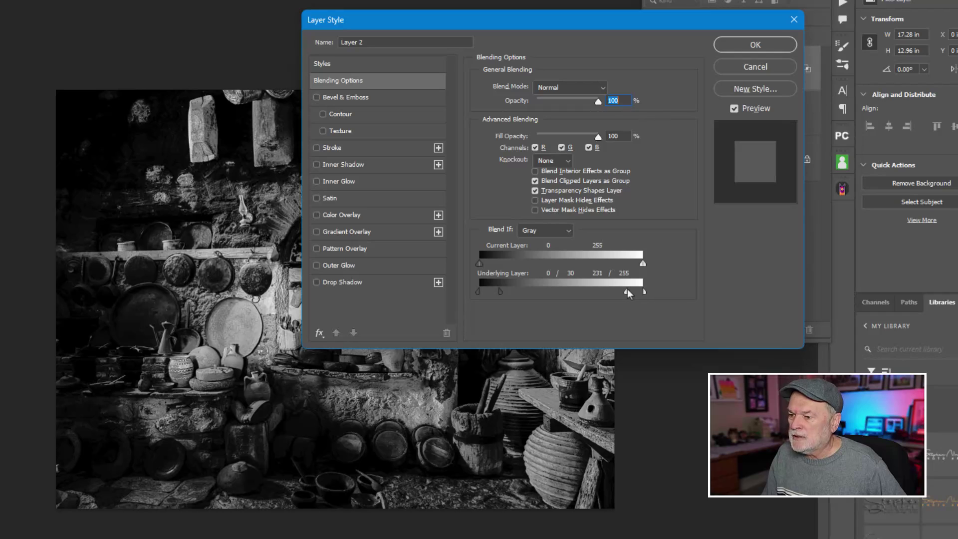
left_click_drag(628, 294, 589, 296)
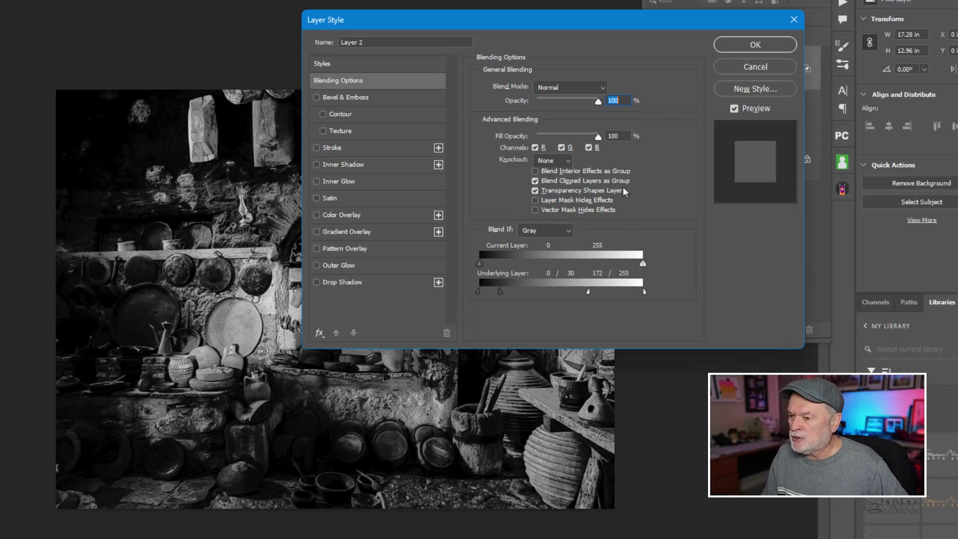
left_click_drag(643, 265, 578, 265)
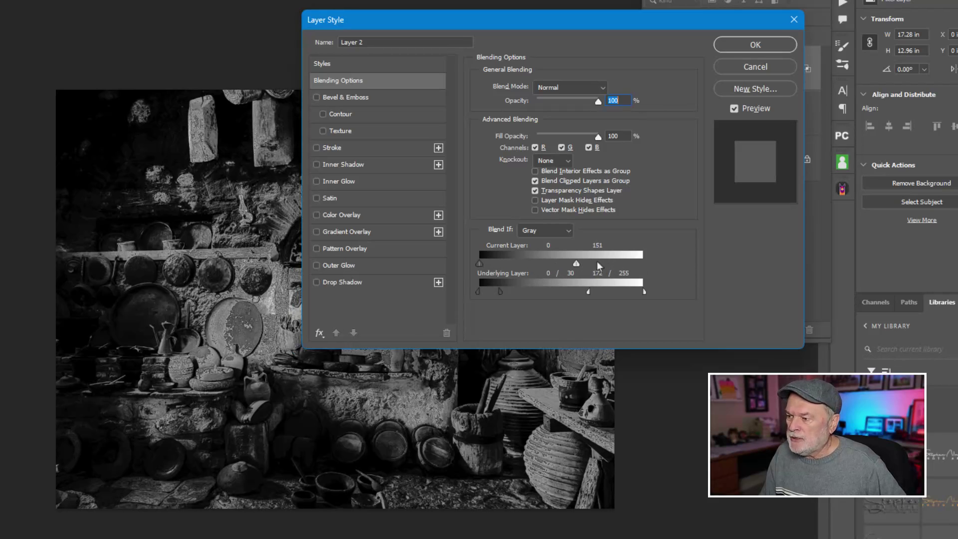
Feather Layer 2's Current Layer Blend If to 0/68 and 144/255 and apply it.
left_click_drag(578, 265, 582, 265)
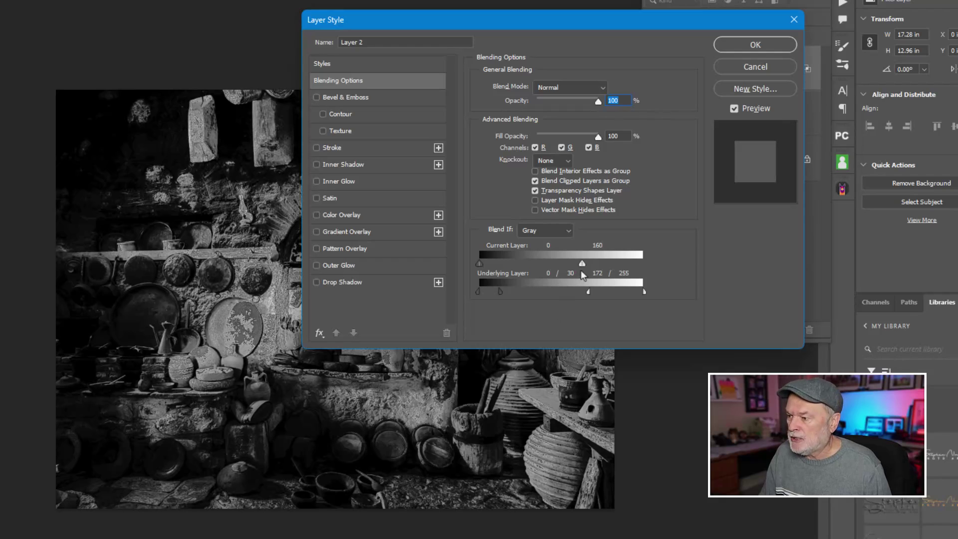
key("alt")
left_click_drag(582, 264, 644, 264)
left_click_drag(580, 264, 580, 267)
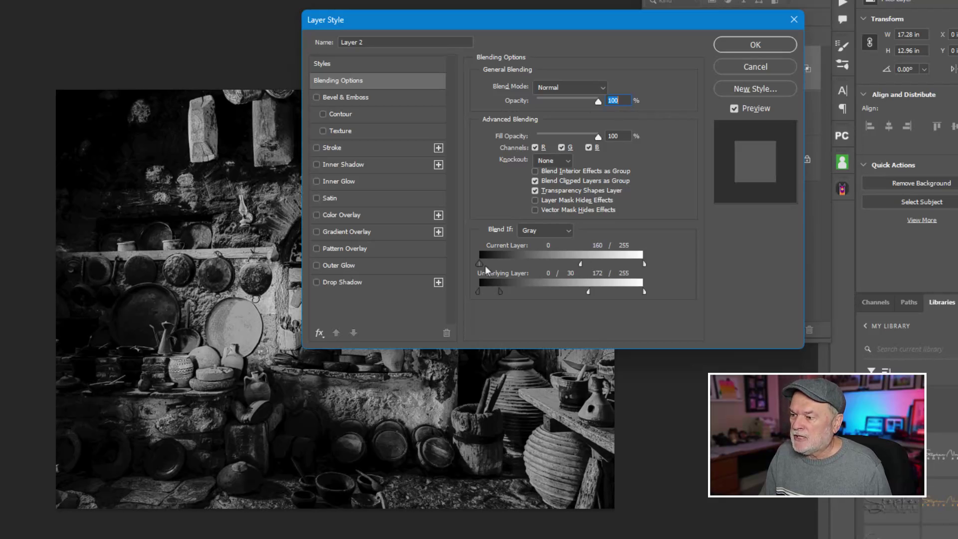
key("super")
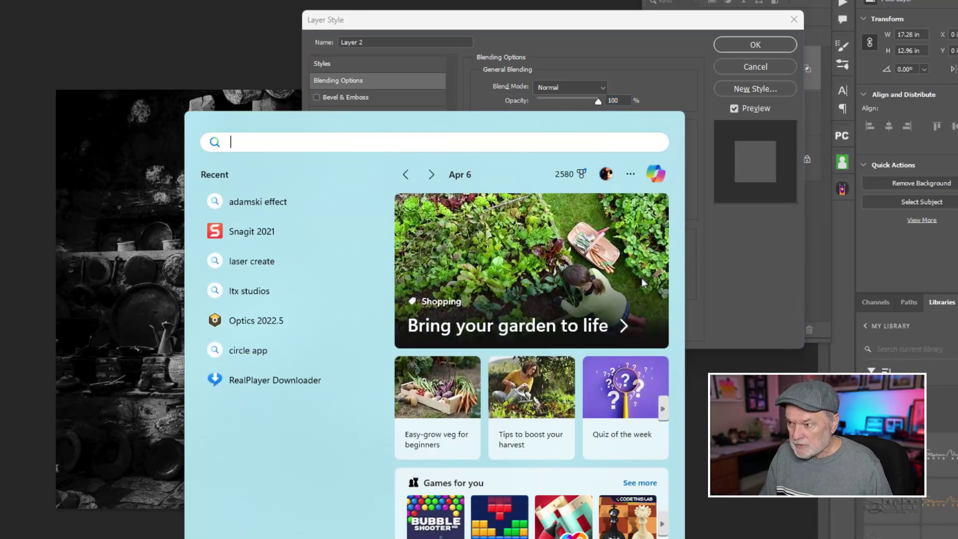
key("super")
key("super")
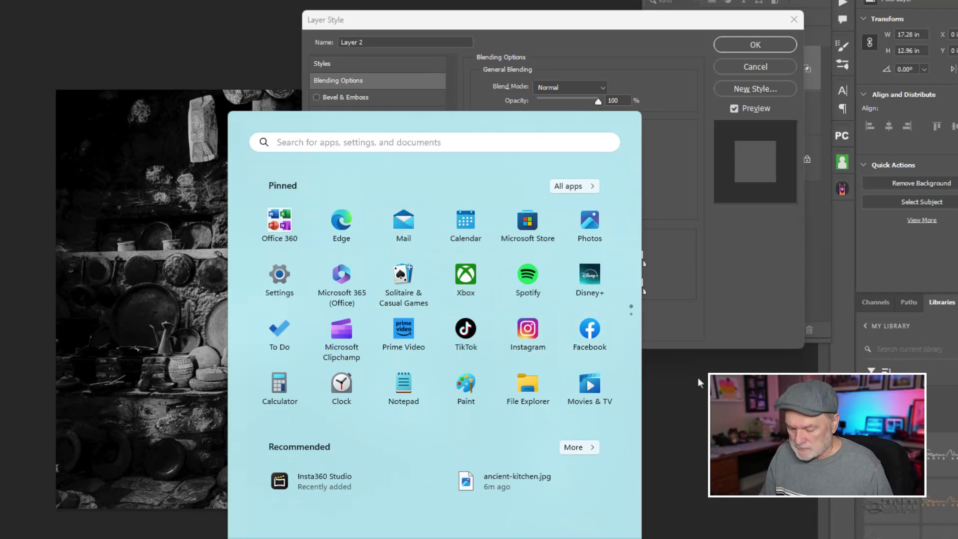
key("super")
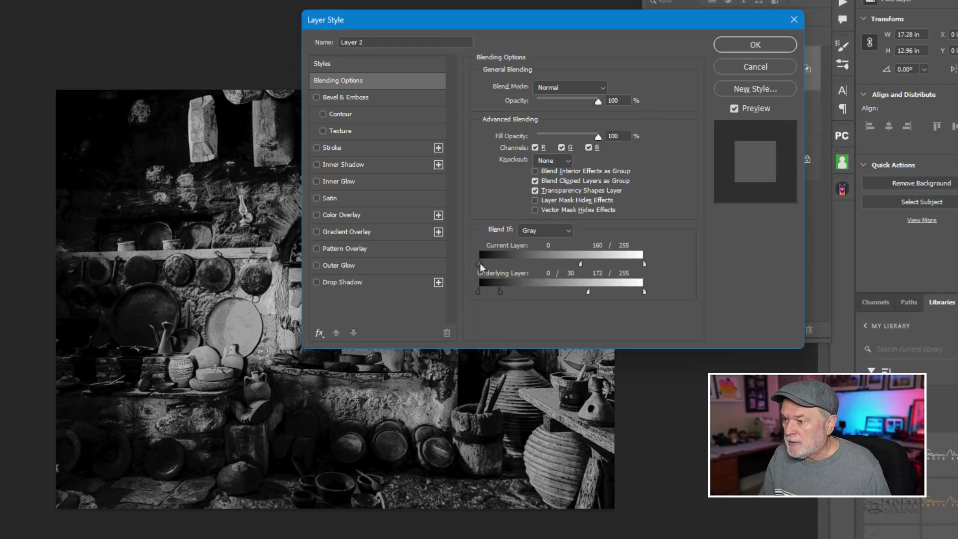
left_click_drag(480, 264, 572, 268)
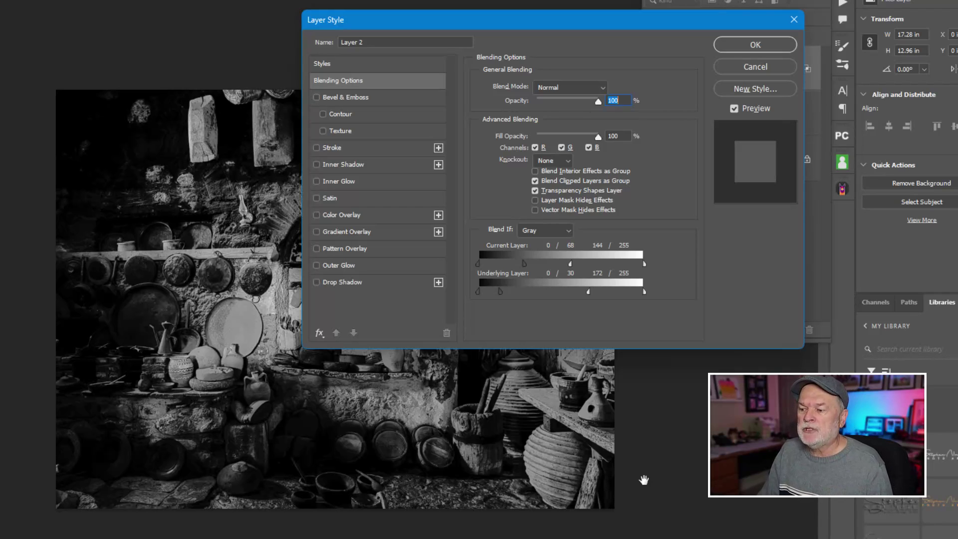
left_click(758, 45)
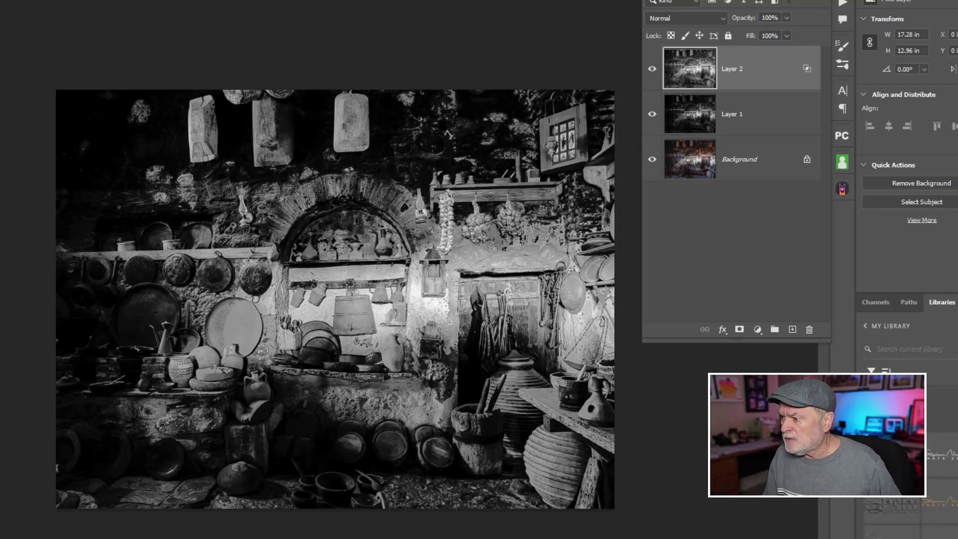
Add a white layer mask to Layer 2 and switch to the Brush at 30% opacity.
left_click(740, 330)
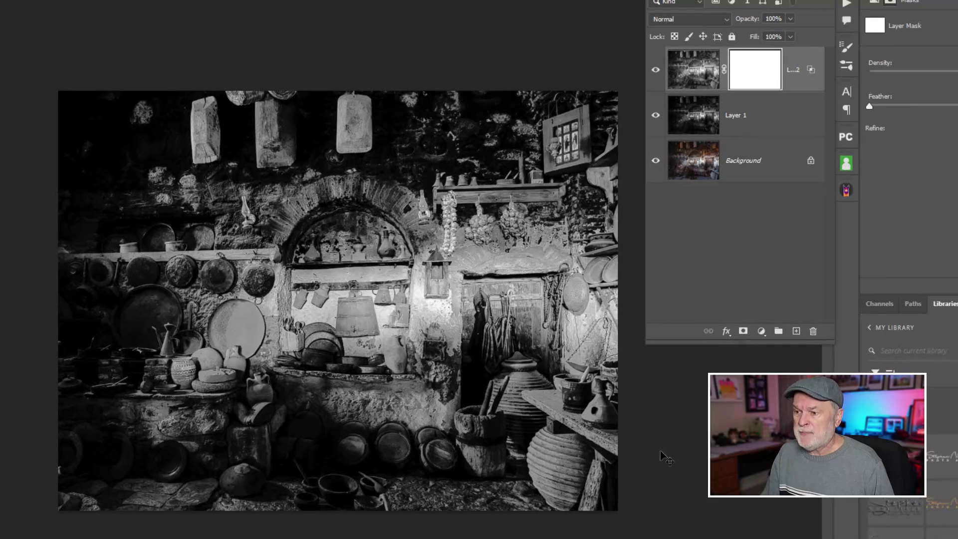
key("b")
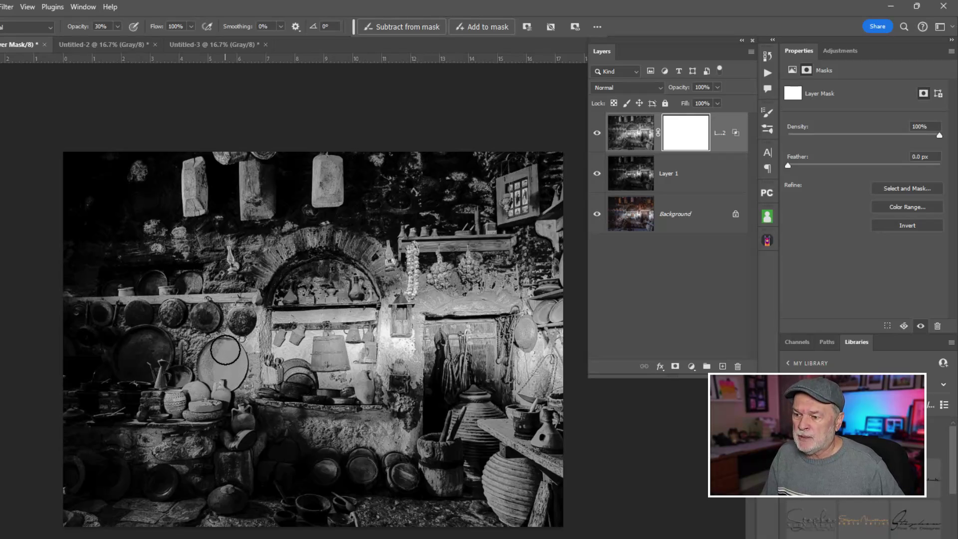
Brush Layer 2's mask over the lower-left pots, lantern, lower scene, garlic, right-edge baskets, large jar, hanging board and pot shelf.
left_click_drag(224, 362, 197, 399)
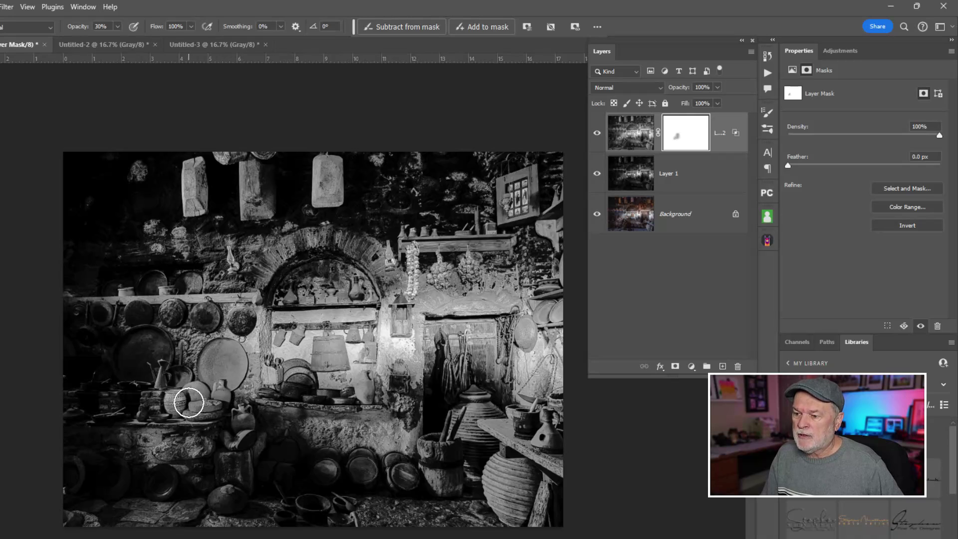
mouse_move(404, 320)
left_mouse_down()
mouse_move(397, 316)
mouse_move(401, 380)
left_mouse_up()
left_click_drag(403, 416, 299, 427)
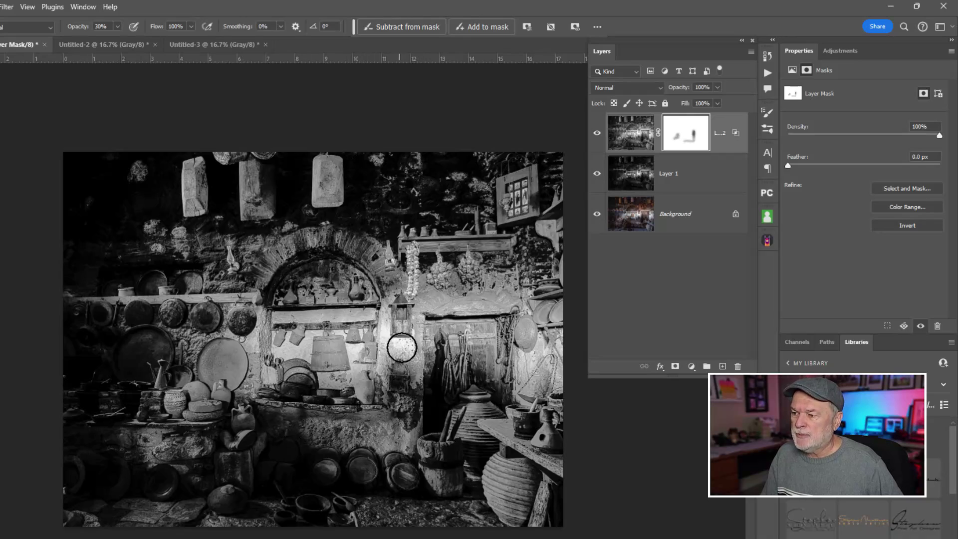
mouse_move(414, 261)
left_mouse_down()
mouse_move(420, 279)
mouse_move(449, 272)
mouse_move(477, 287)
left_mouse_up()
mouse_move(530, 321)
left_mouse_down()
mouse_move(548, 346)
mouse_move(542, 376)
mouse_move(553, 320)
mouse_move(539, 330)
left_mouse_up()
mouse_move(507, 519)
left_mouse_down()
mouse_move(514, 472)
mouse_move(496, 475)
mouse_move(481, 416)
mouse_move(419, 358)
mouse_move(273, 315)
mouse_move(372, 309)
mouse_move(238, 298)
left_mouse_up()
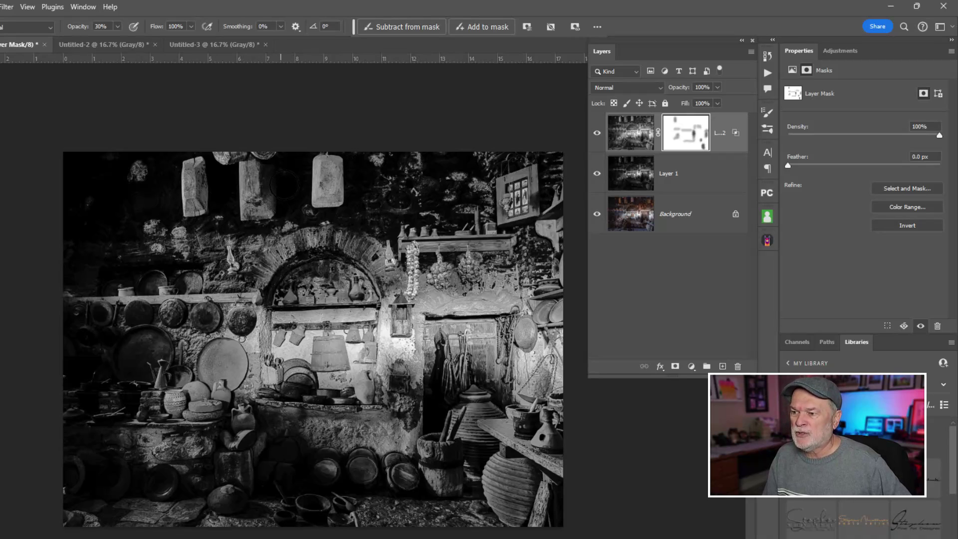
mouse_move(325, 165)
left_mouse_down()
mouse_move(329, 197)
mouse_move(327, 184)
left_mouse_up()
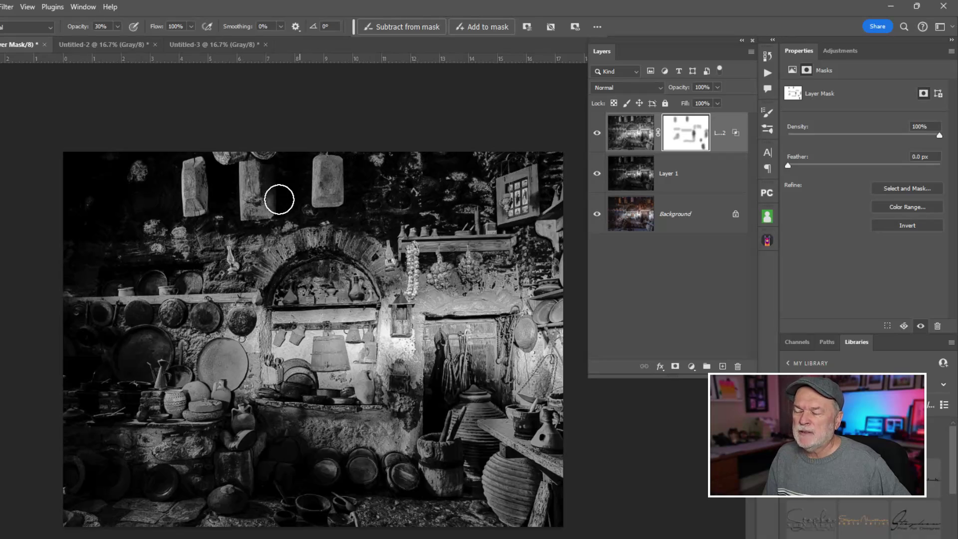
left_click_drag(114, 307, 225, 300)
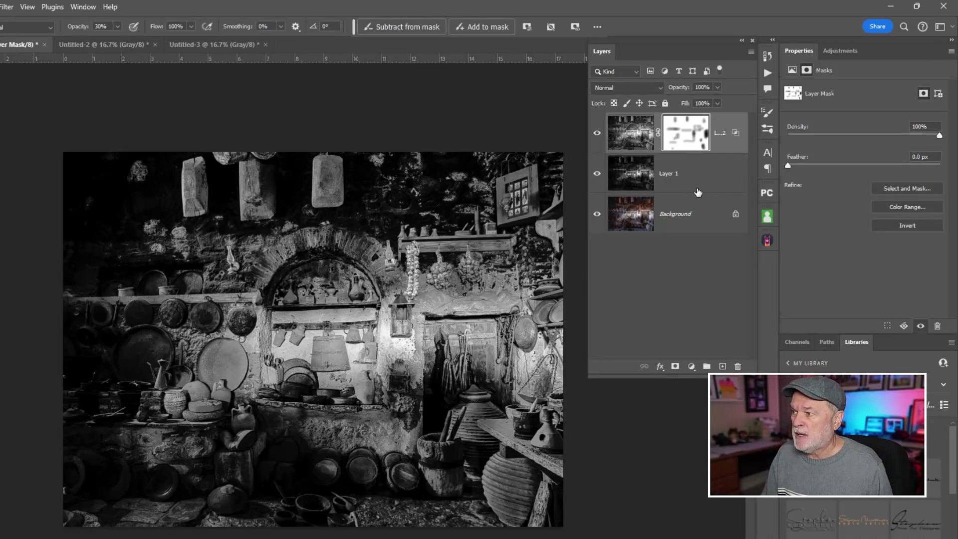
left_click(688, 135, "shift")
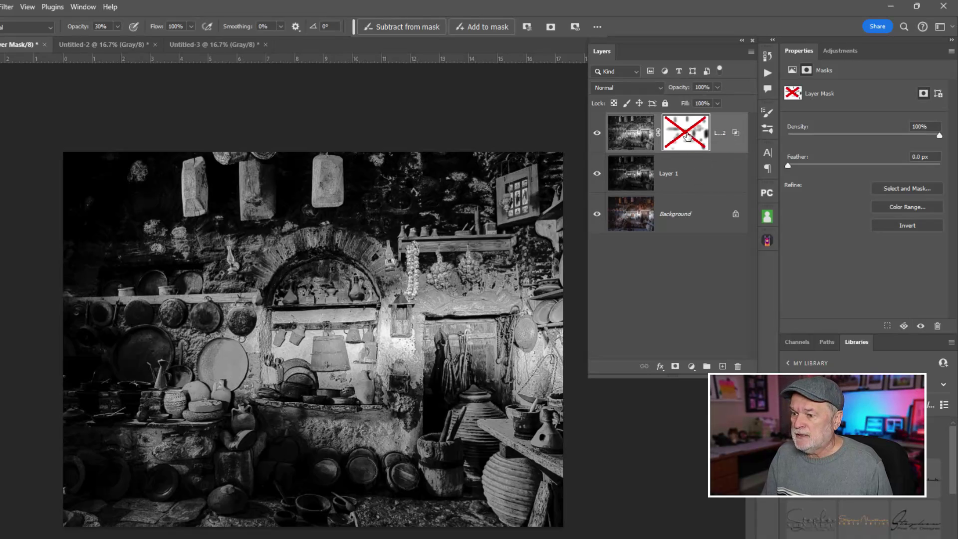
left_click(688, 136, "shift")
left_click(688, 136, "shift")
left_click(688, 136, "shift")
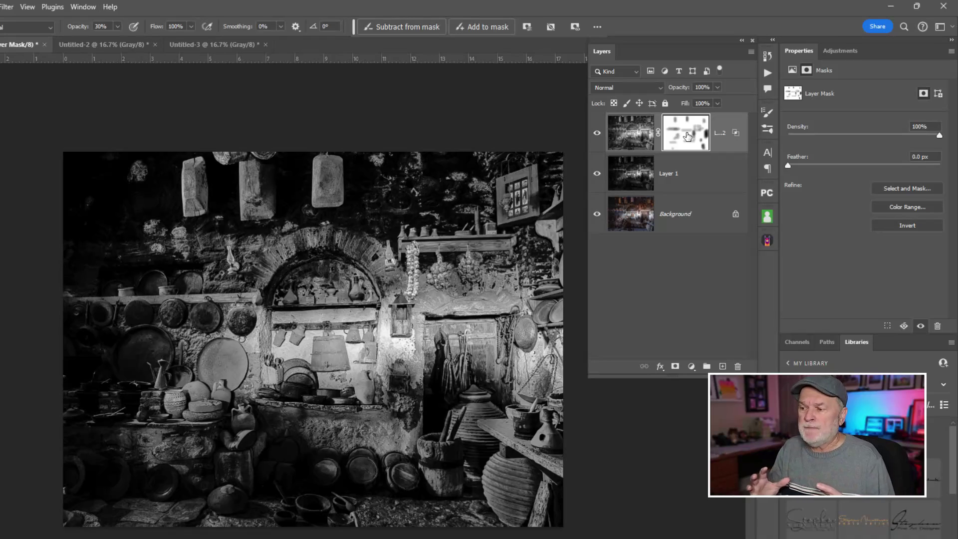